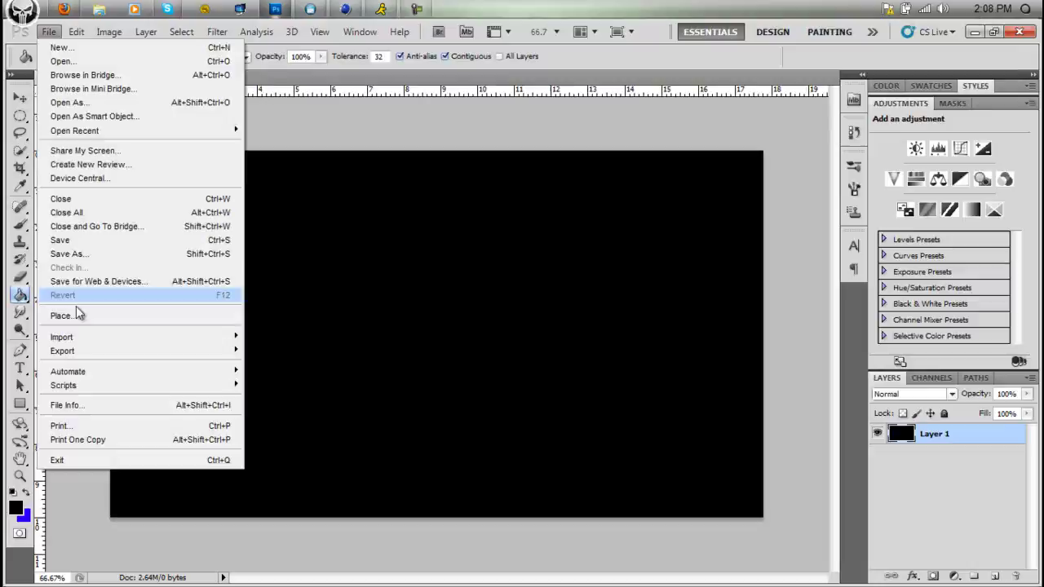
Open the Place dialog and browse the render pack folders for a suitable render
click(78, 314)
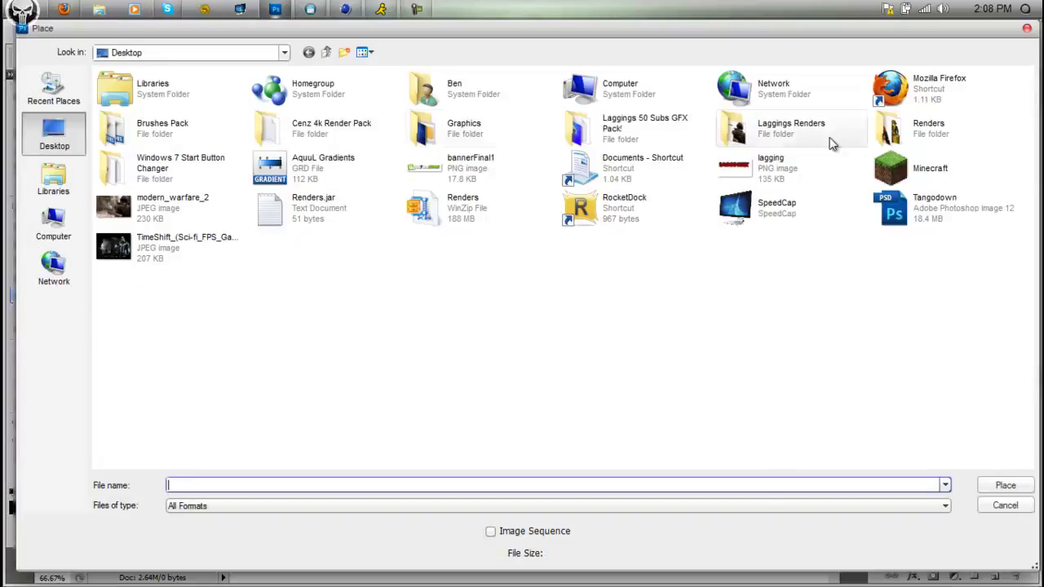
double_click(791, 127)
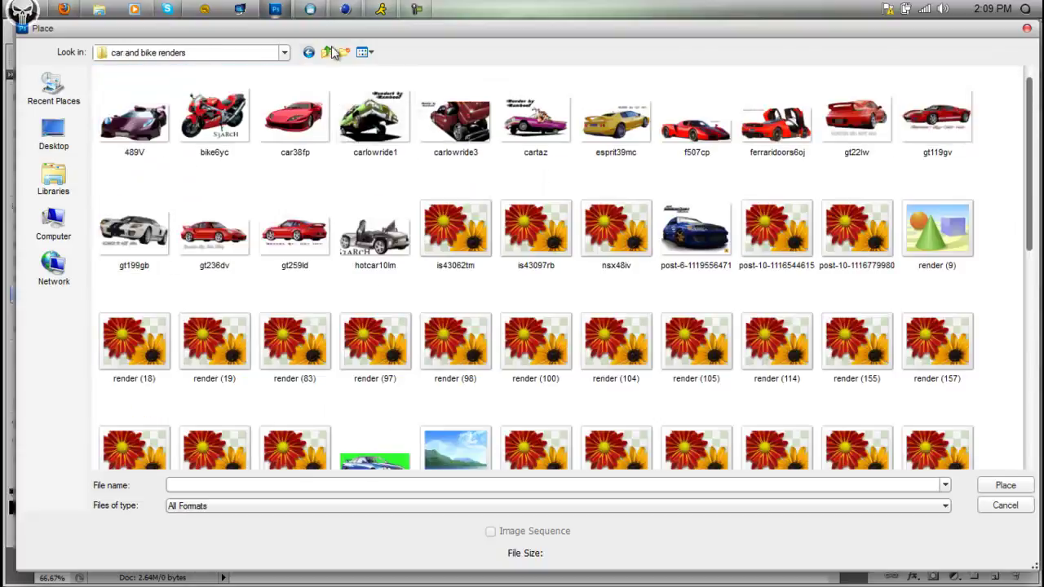
scroll(230, 145, down, 5)
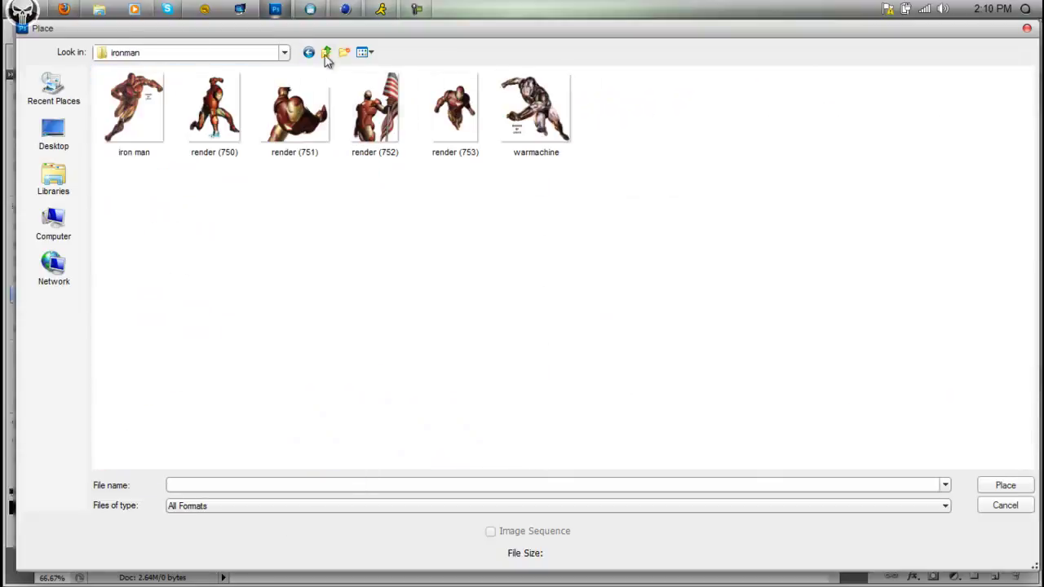
click(325, 52)
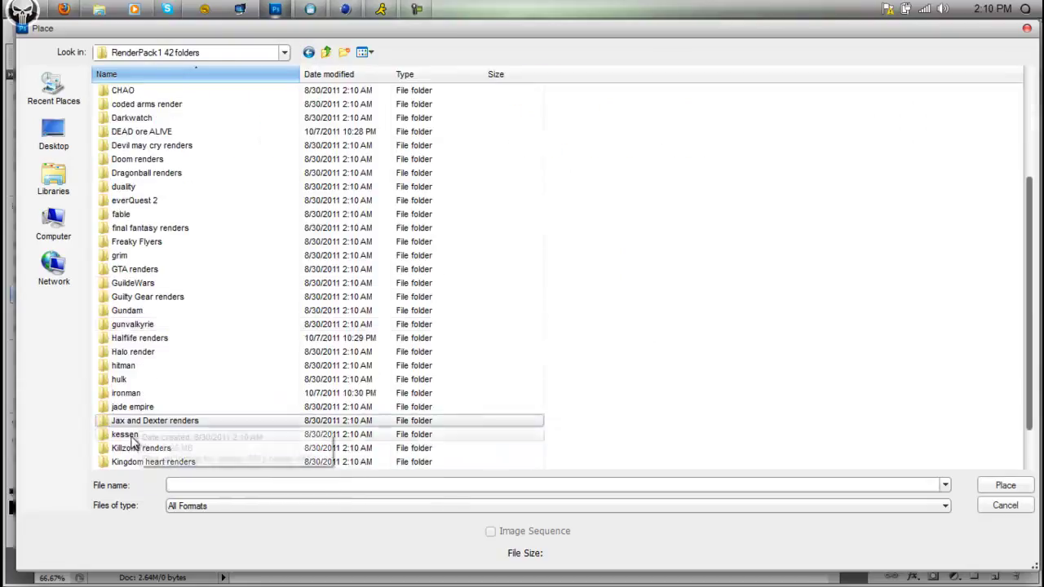
double_click(134, 448)
key(BackSpace)
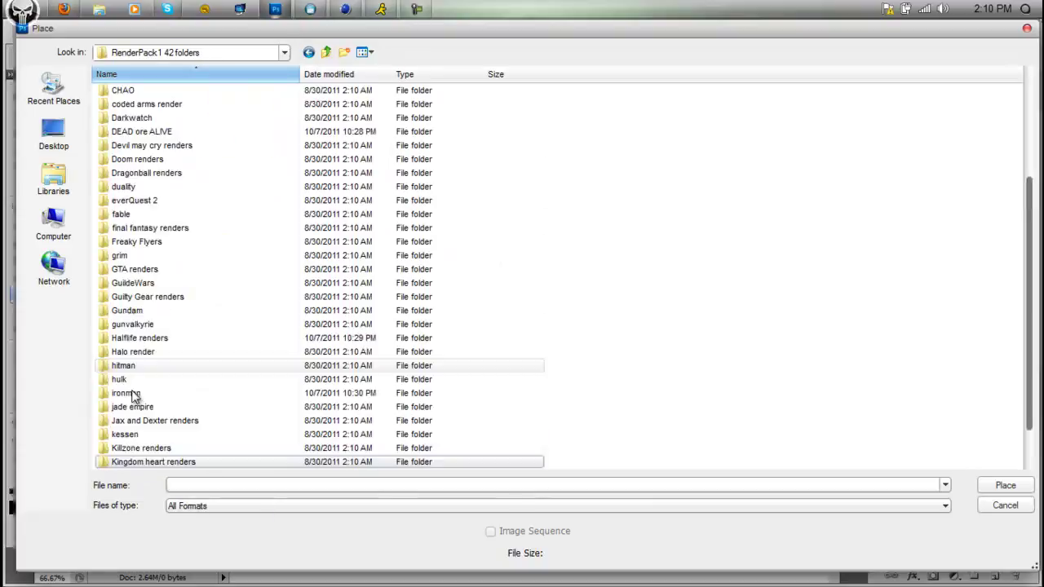
click(308, 52)
click(66, 145)
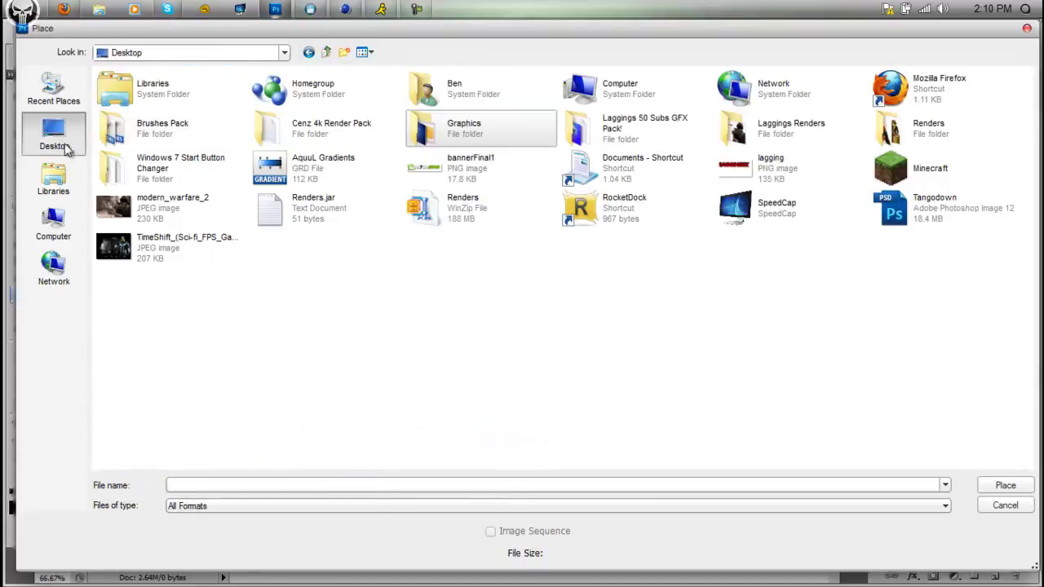
Place fmarender23fn from the Desktop's Renders folder into the banner
double_click(791, 128)
key(BackSpace)
double_click(928, 128)
scroll(524, 301, down, 5)
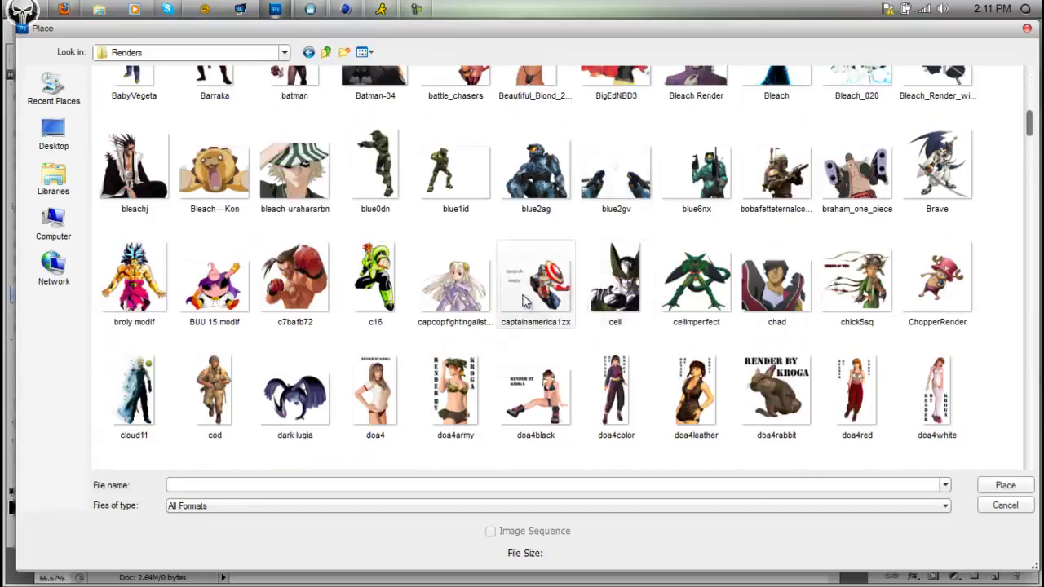
scroll(524, 302, down, 3)
double_click(373, 310)
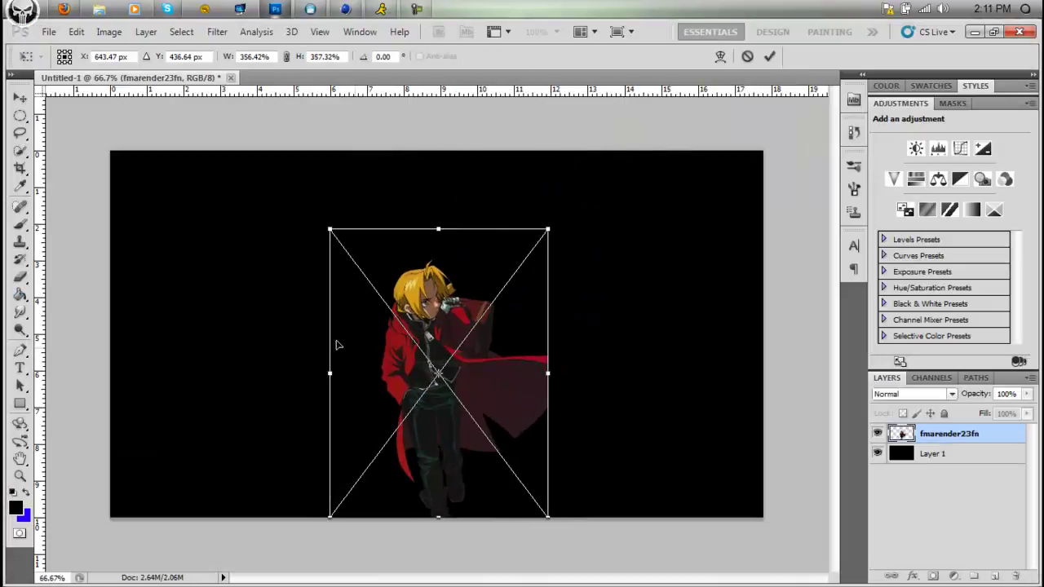
Commit the placed render and enlarge it to fill the banner height
key(Return)
key(ctrl+t)
drag(548, 229, 582, 152)
key(Return)
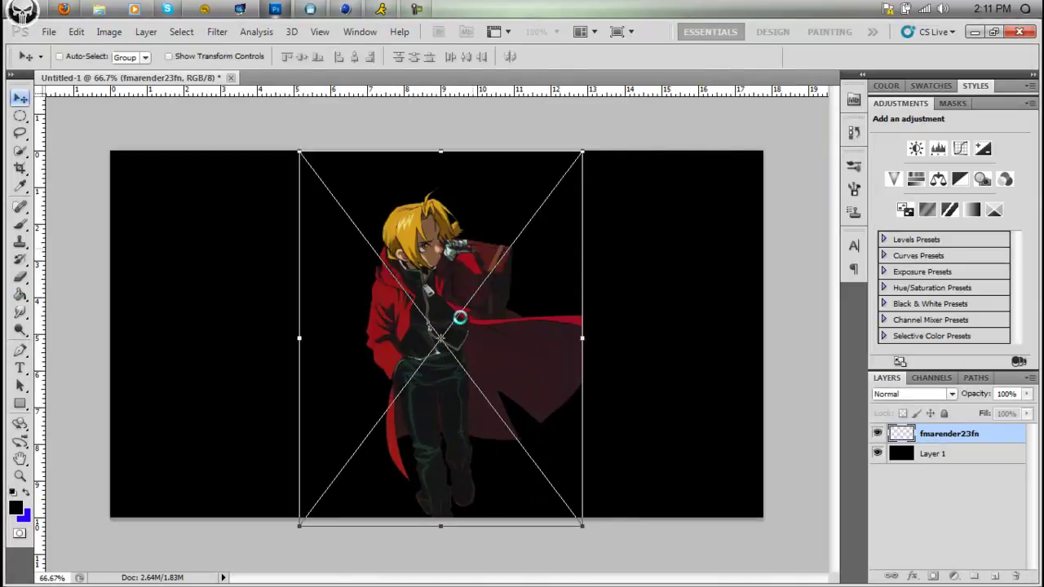
Rasterize the fmarender23fn layer and smudge the red coat and hair edges outward
click(922, 512)
key(r)
click(445, 298)
key(Return)
drag(313, 331, 385, 326)
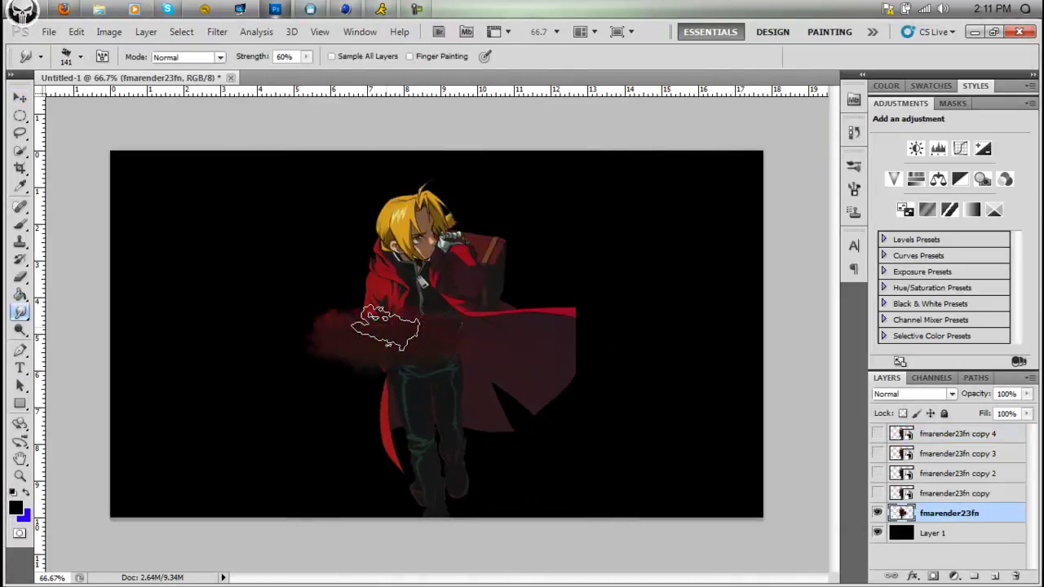
click(80, 56)
drag(358, 285, 501, 253)
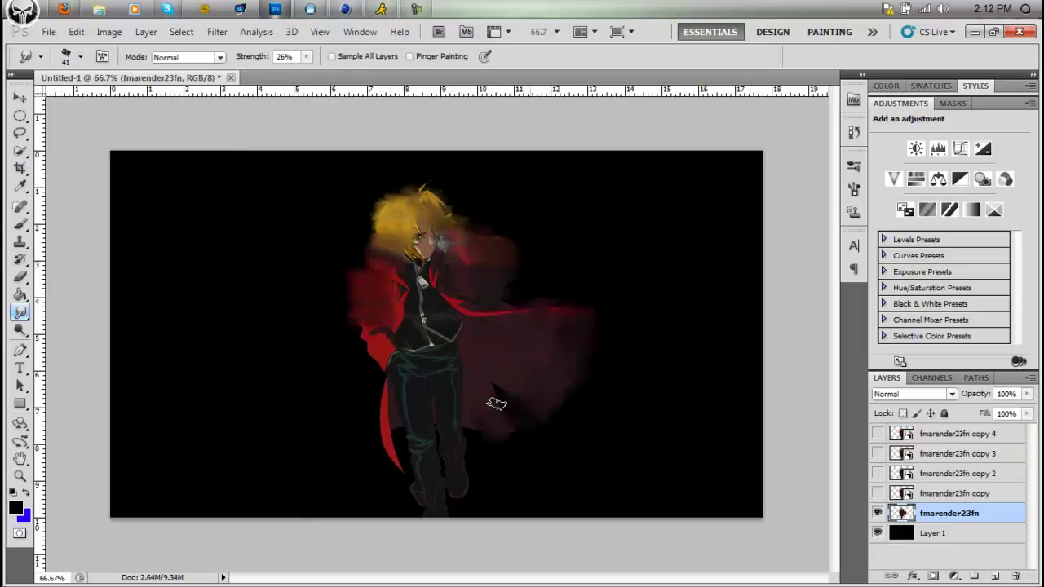
Show the clean render copy and set a strong red as the brush colour
click(877, 492)
key(b)
click(34, 56)
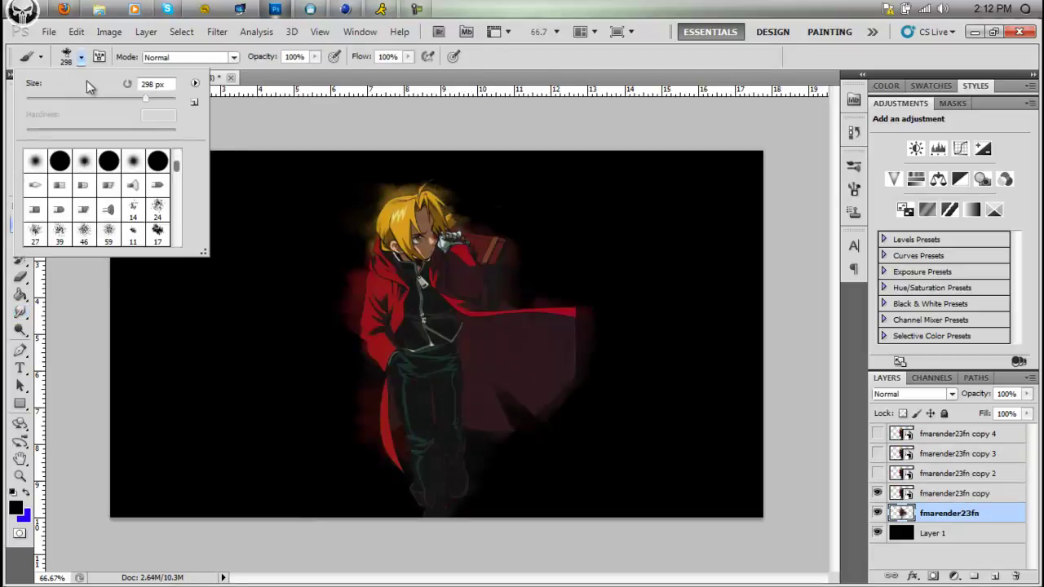
click(14, 507)
click(737, 175)
click(890, 132)
mouse_move(236, 269)
mouse_down()
mouse_move(449, 334)
mouse_move(489, 296)
mouse_move(317, 342)
mouse_up()
key(ctrl+z)
On new Layer 2 below the render, paint a red glow with a 442 brush at 60% opacity
click(993, 575)
key(ctrl+[)
click(79, 57)
drag(147, 100, 158, 99)
key(6)
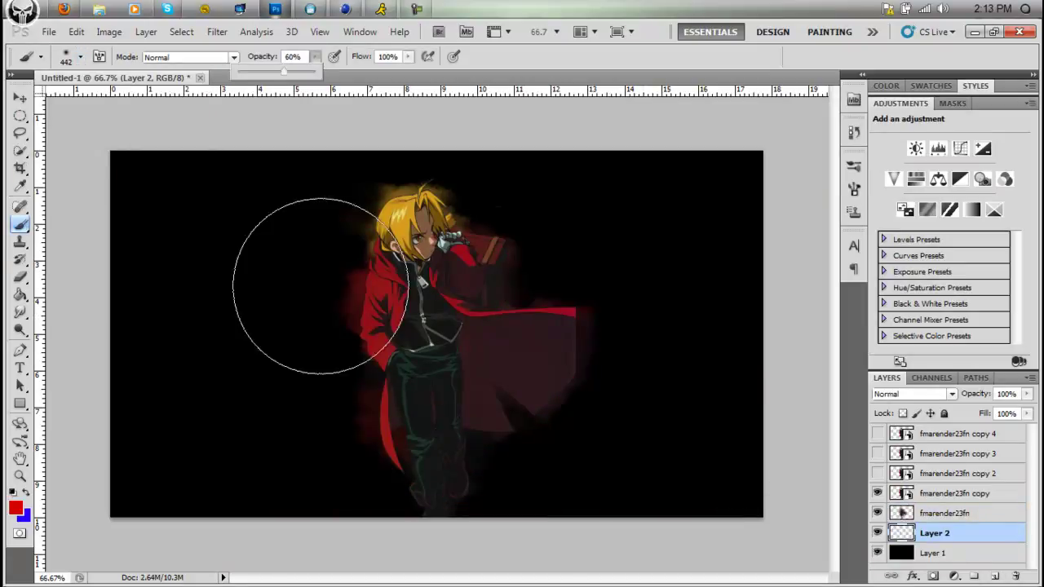
mouse_move(269, 337)
mouse_down()
mouse_move(321, 442)
mouse_move(515, 398)
mouse_up()
Cancel a second Place, then rasterize the fmarender23fn copy layer for smudging
click(49, 31)
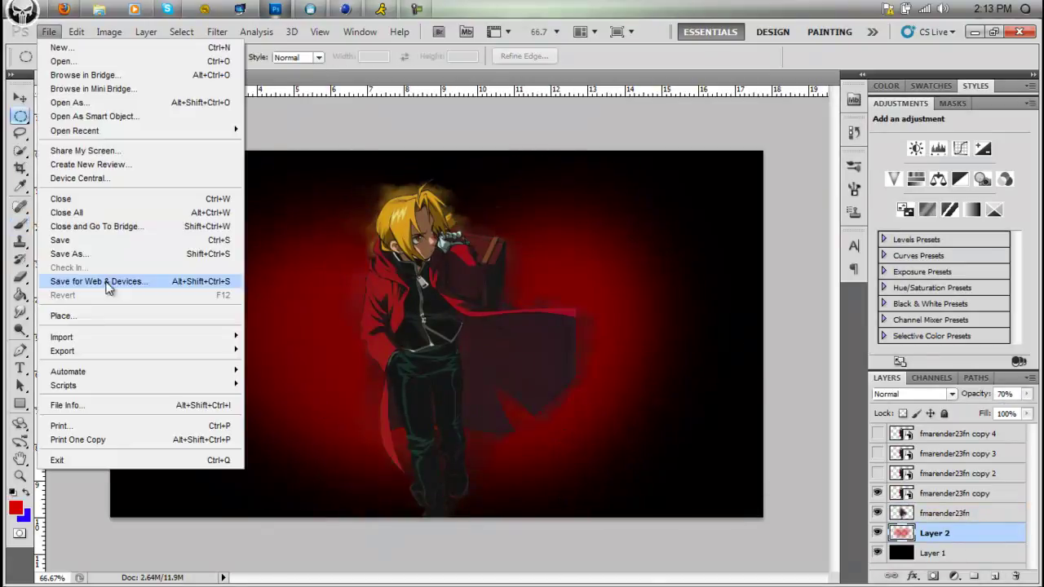
click(82, 315)
key(Escape)
click(954, 493)
key(r)
click(469, 283)
Show copy 2, set the copy layer to Soft Light, and Sharpen the top render copy
click(488, 256)
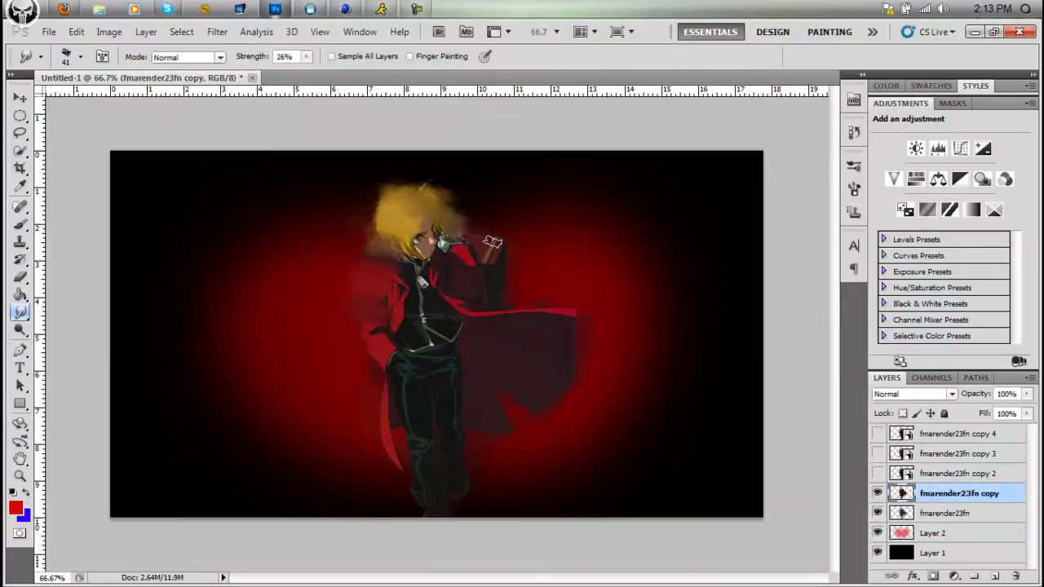
click(877, 473)
click(913, 394)
click(905, 203)
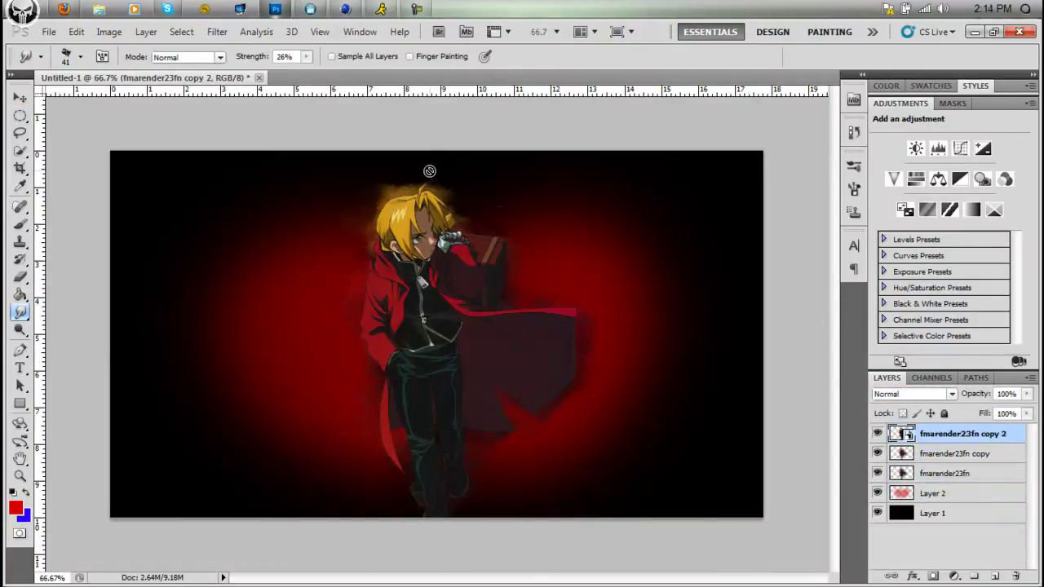
click(217, 31)
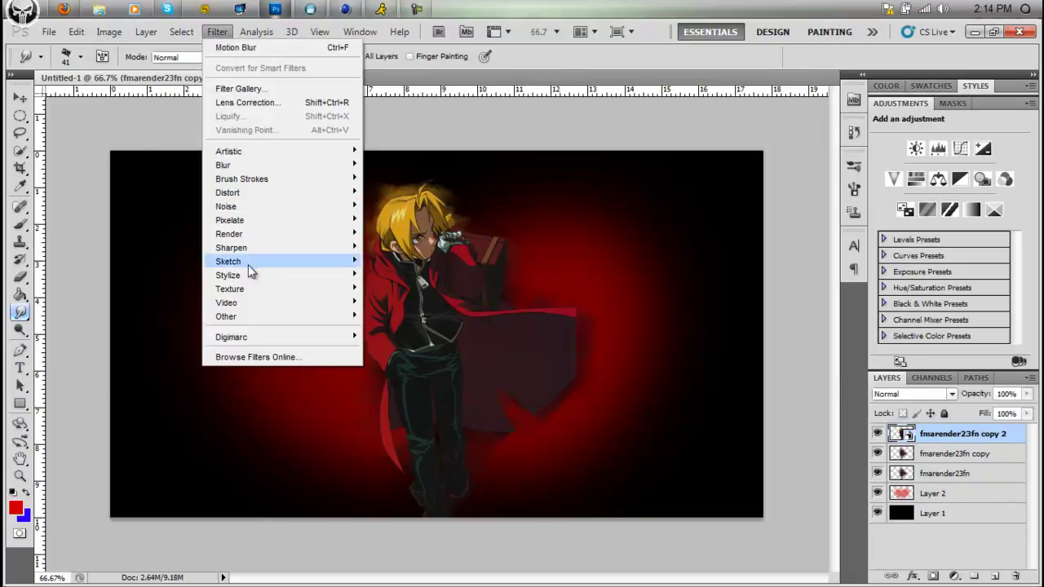
click(399, 243)
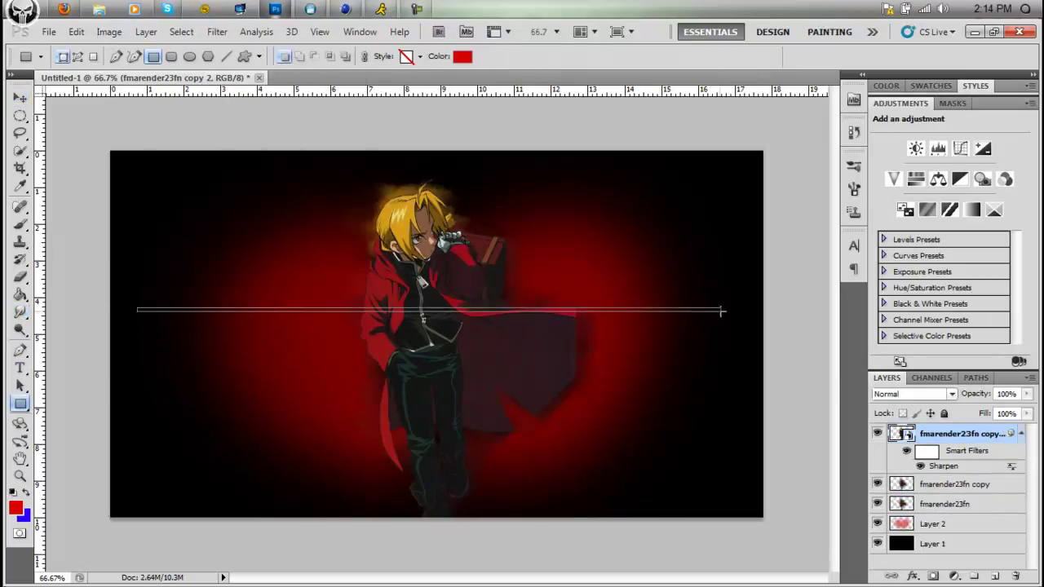
Draw a diagonal line shape and move it beneath the render layers
drag(720, 311, 673, 236)
key(ctrl+t)
key(Return)
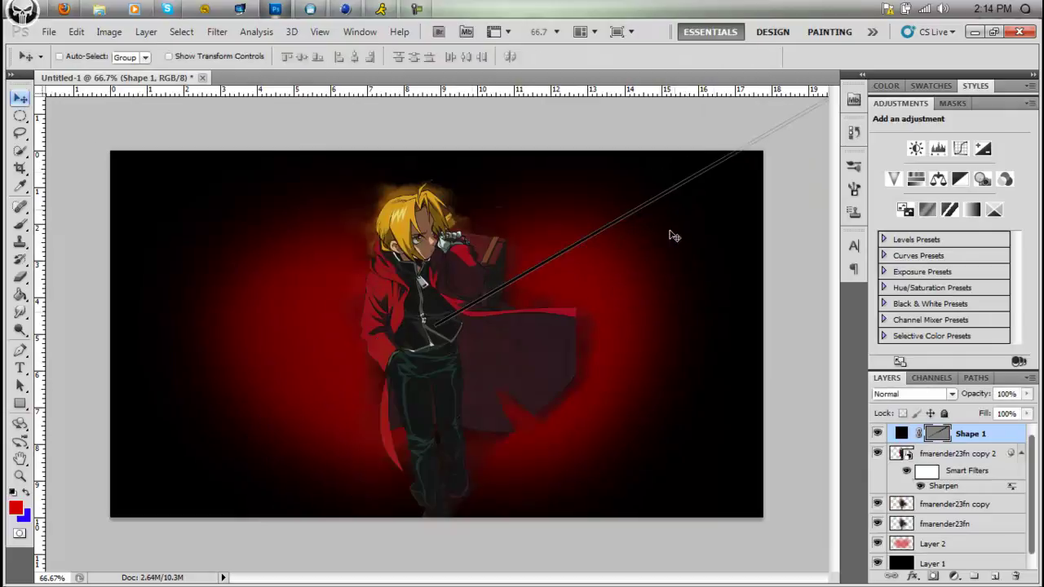
drag(971, 432, 978, 555)
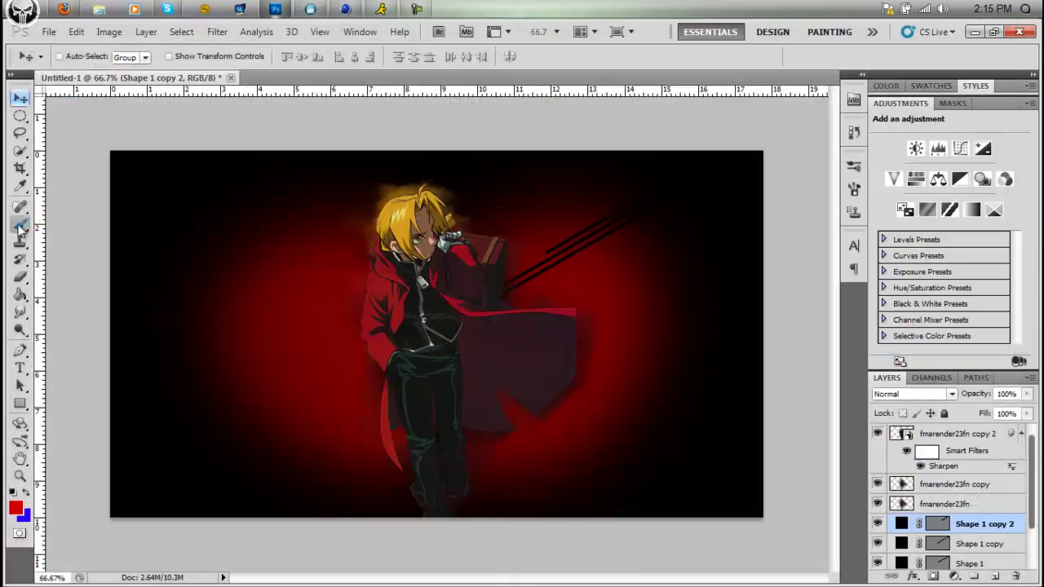
click(21, 225)
click(81, 57)
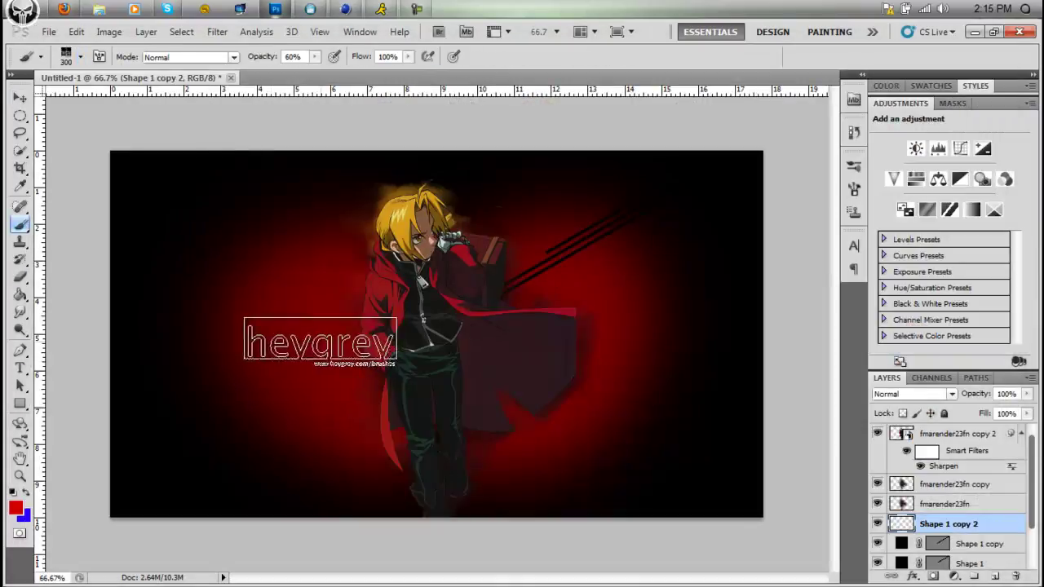
Stamp a red lightning brush stroke near the bottom and blend its layer as Soft Light
key(Return)
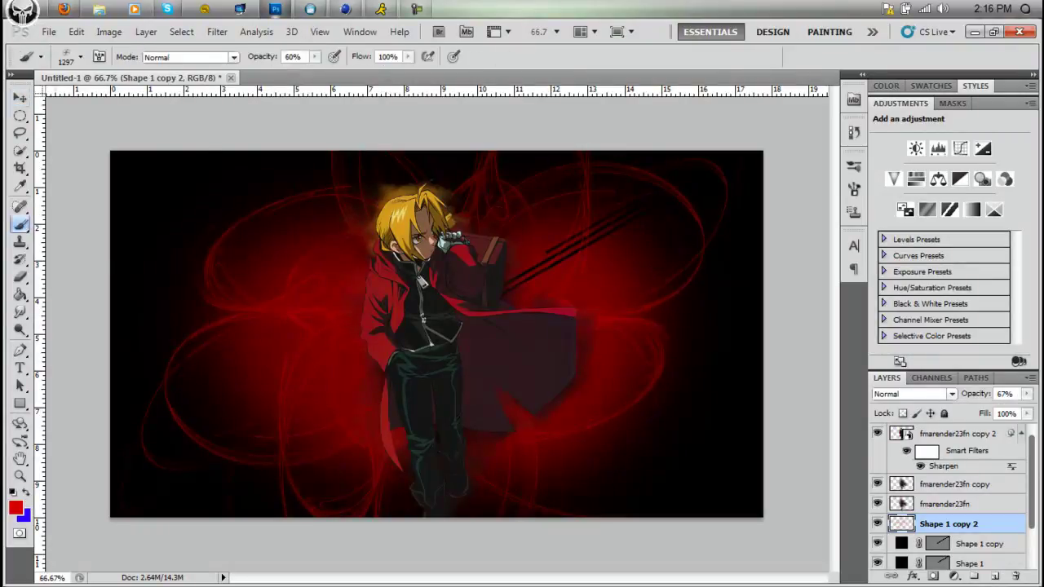
click(81, 57)
click(157, 204)
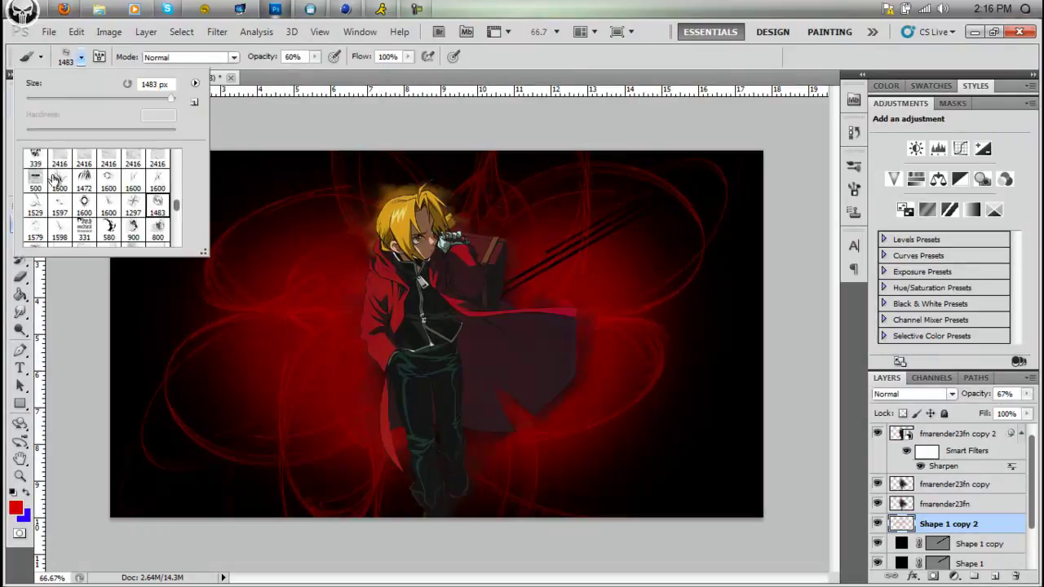
scroll(106, 203, up, 2)
scroll(106, 203, up, 2)
click(109, 216)
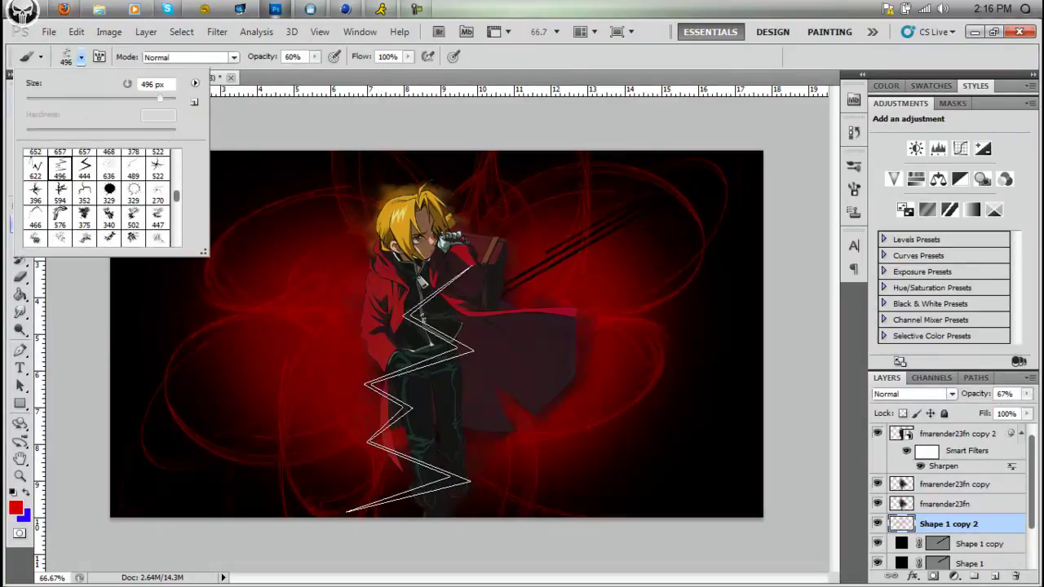
click(420, 464)
click(49, 31)
click(913, 394)
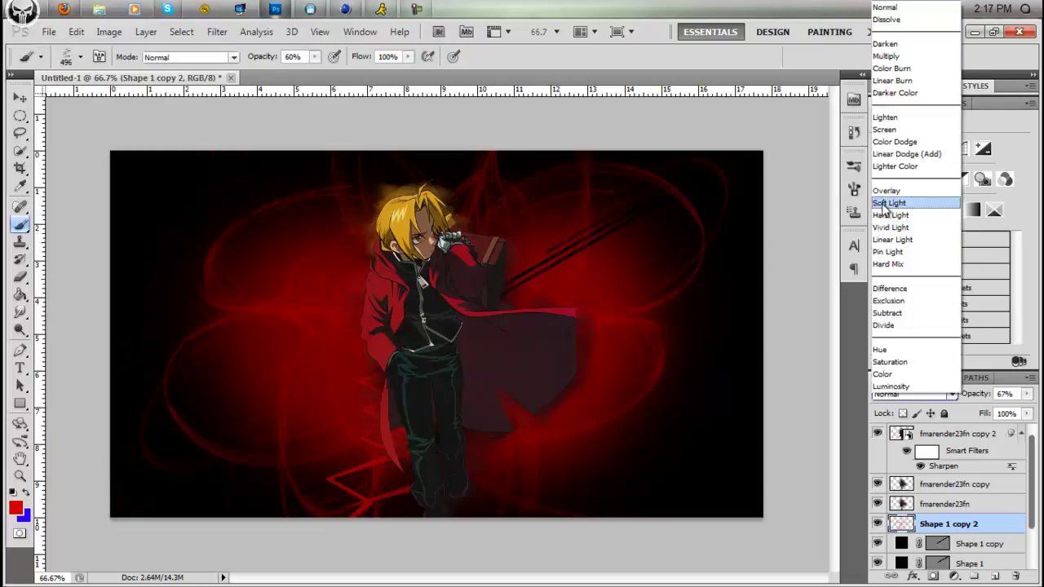
click(882, 204)
Stamp a circle-cluster brush at upper right on a new layer set to Overlay
click(80, 56)
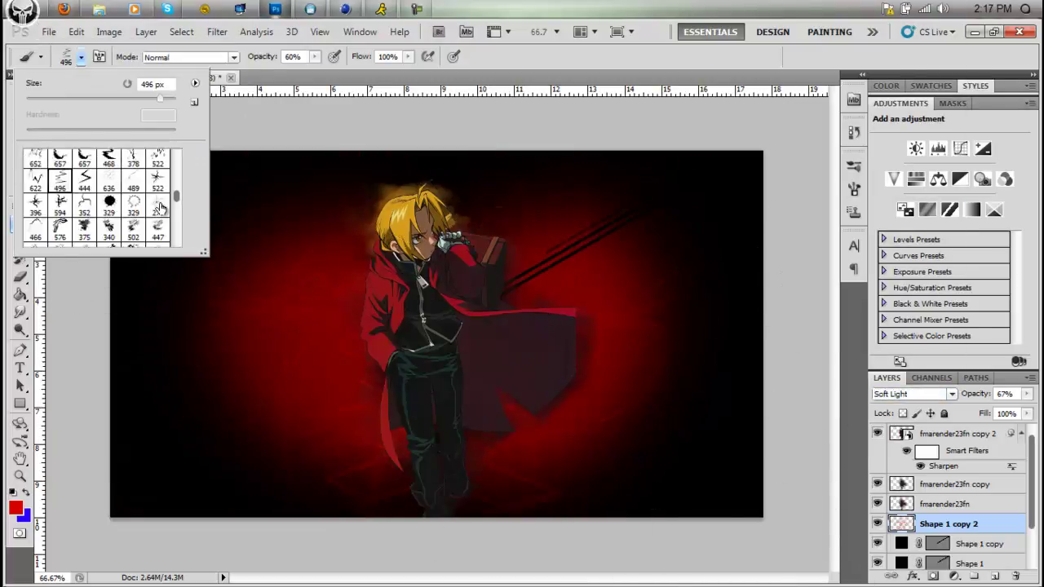
double_click(49, 190)
click(442, 441)
click(564, 250)
key(v)
click(913, 394)
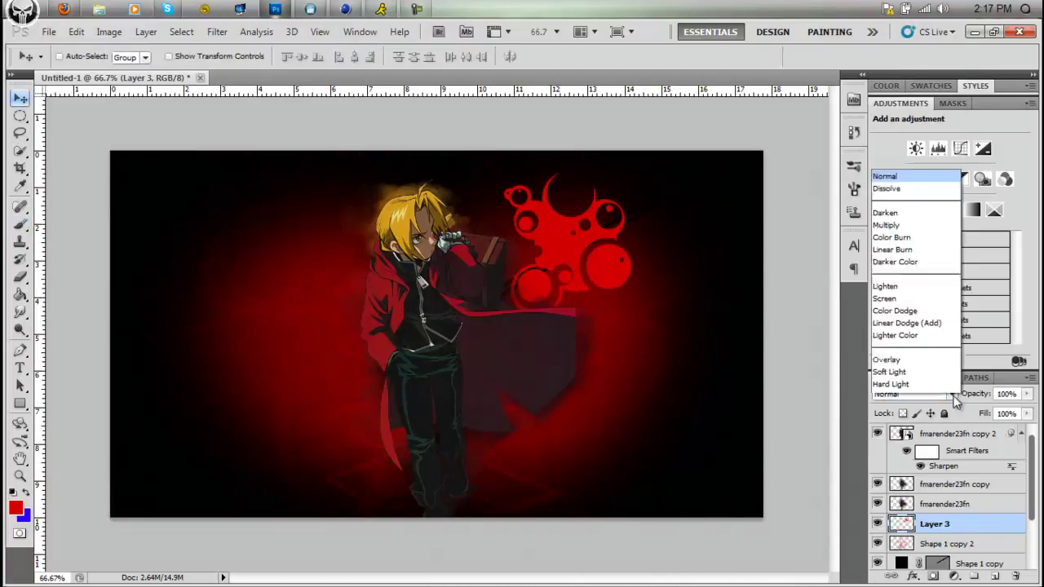
click(893, 358)
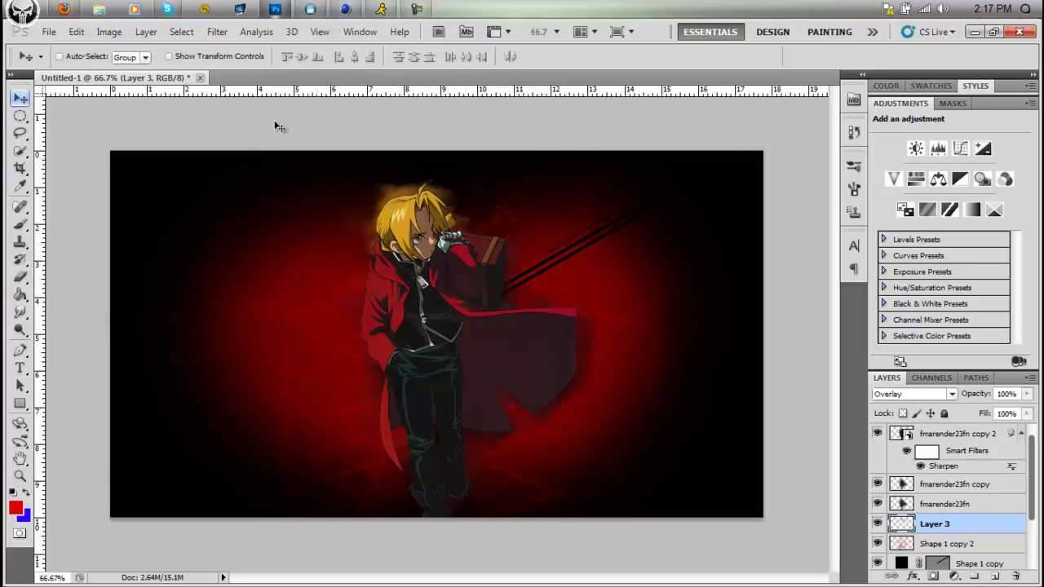
Close an unused Place dialog and choose a different brush at size 133
click(49, 31)
click(74, 270)
click(1019, 31)
key(b)
click(80, 56)
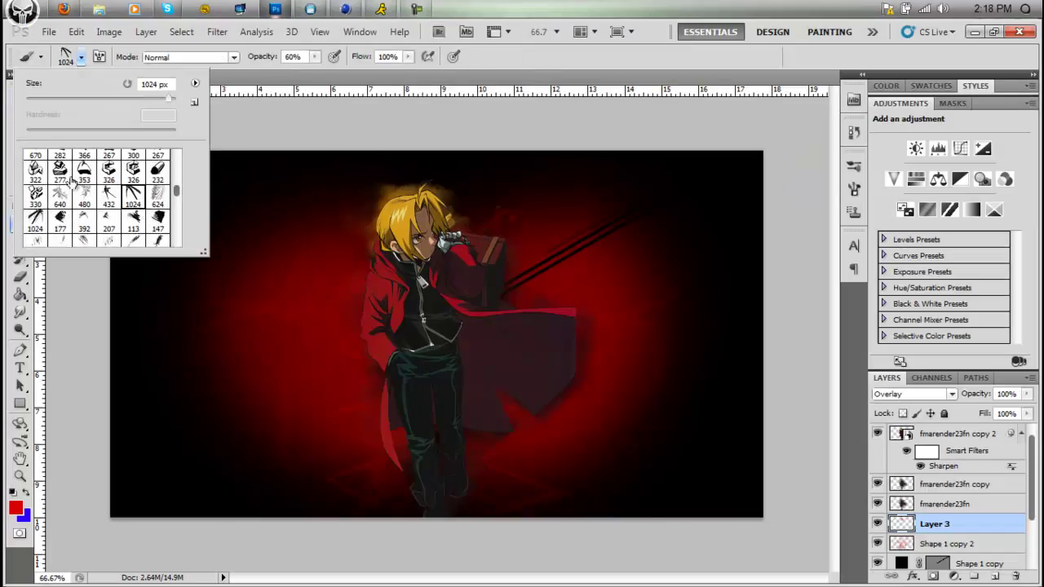
double_click(133, 217)
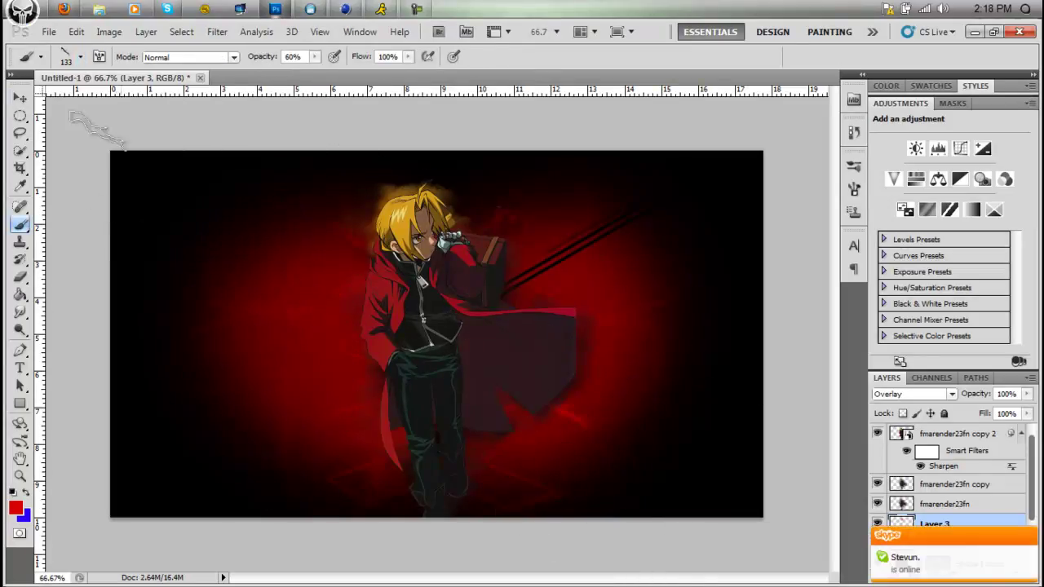
Place the lagging text render and move the LAGGINGFX lettering to the banner bottom
click(48, 31)
click(74, 270)
double_click(751, 200)
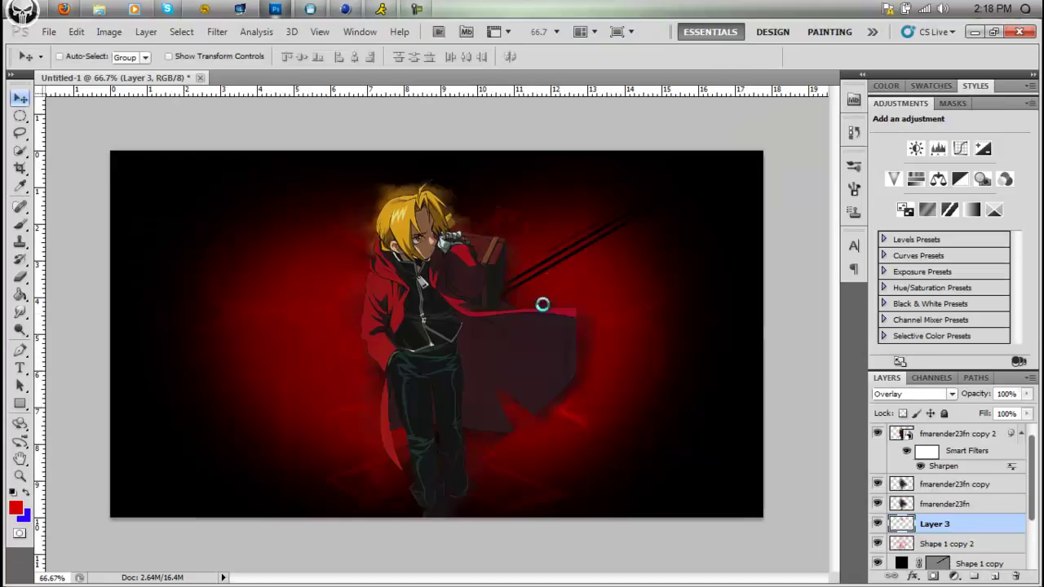
drag(752, 200, 833, 395)
Hide LAGGINGFX and add a black-to-red Gradient Map in Soft Light at 68% opacity
key(Return)
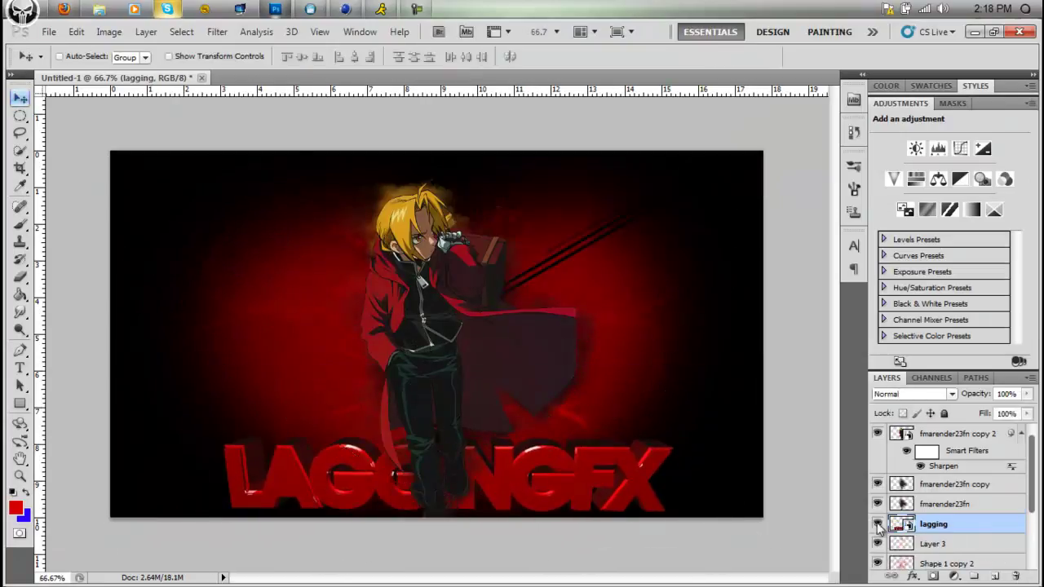
click(876, 524)
click(962, 433)
click(970, 211)
click(944, 151)
click(636, 375)
click(918, 375)
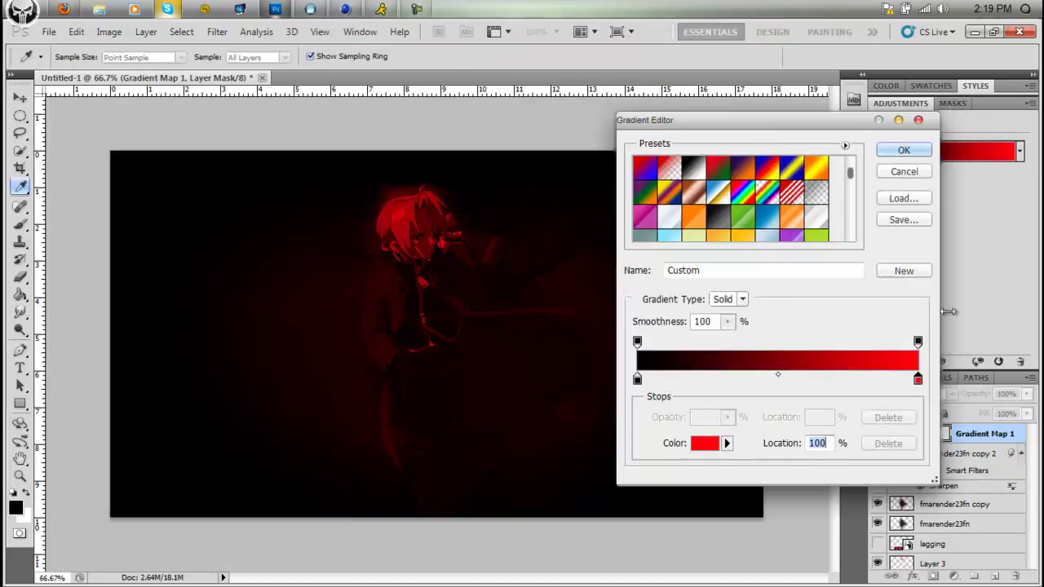
click(905, 147)
click(912, 394)
drag(1027, 394, 1001, 407)
Place smoke from the Lagging GFX Pack, blended Linear Dodge (Add) at 77% opacity
click(49, 31)
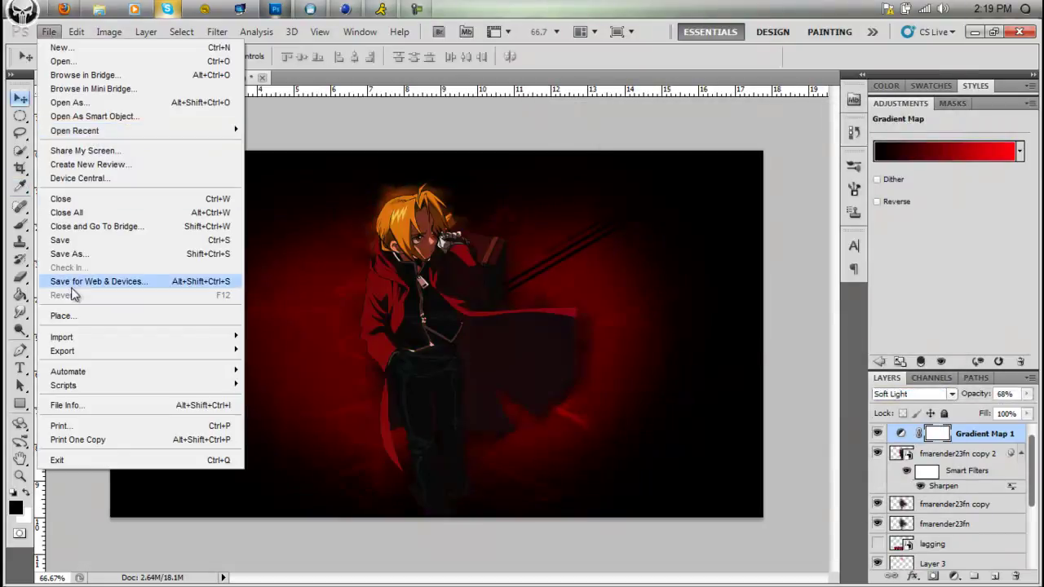
click(61, 315)
double_click(462, 121)
double_click(380, 110)
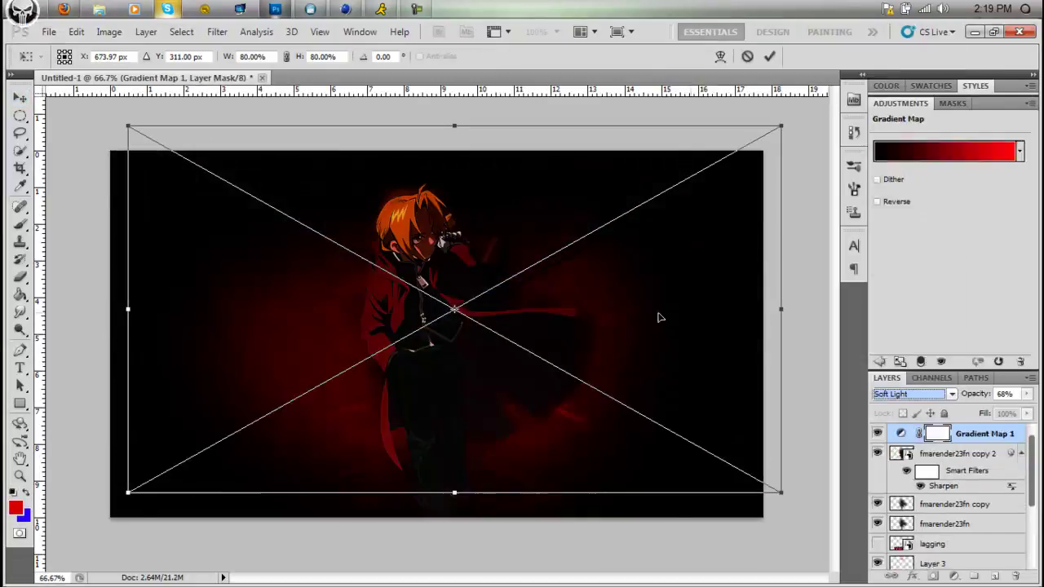
click(912, 393)
click(905, 153)
key(Return)
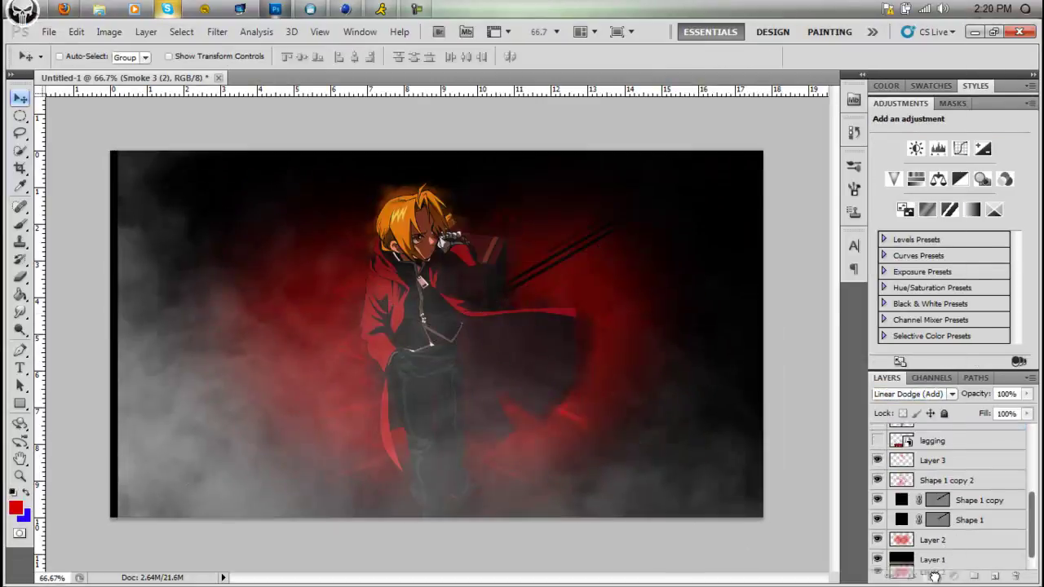
key(7)
key(7)
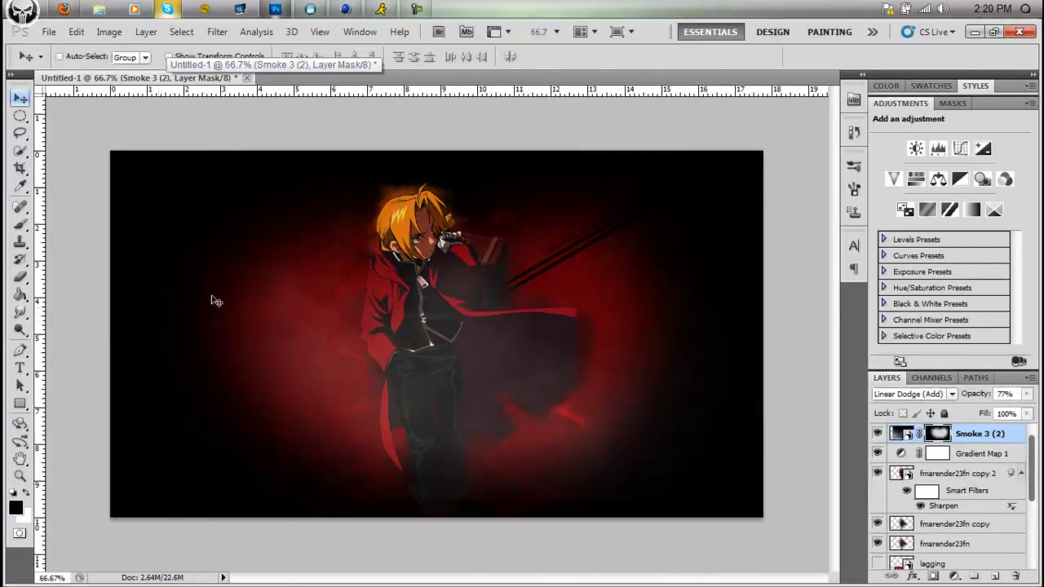
Reopen the Place dialog and go back up to the Graphics folder
click(49, 31)
click(93, 298)
key(BackSpace)
Place the BlueBurst flare in Linear Dodge (Add) below the fmarender23fn copy layer
double_click(455, 114)
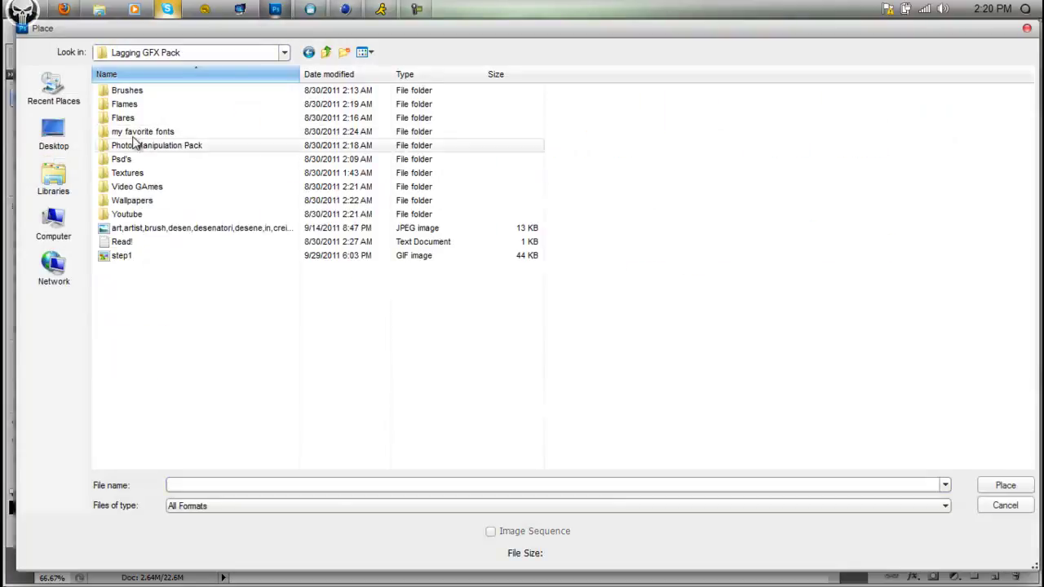
double_click(117, 117)
double_click(449, 233)
click(911, 394)
click(913, 155)
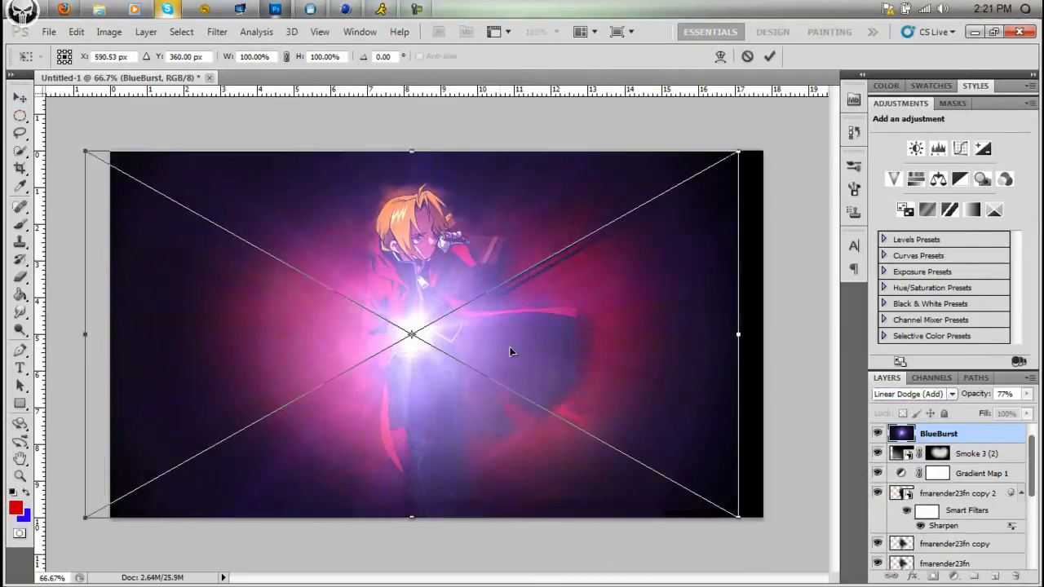
click(768, 56)
drag(937, 434, 953, 561)
Add white JOURNEY text, rotated and moved to the upper right of the banner
key(t)
click(235, 406)
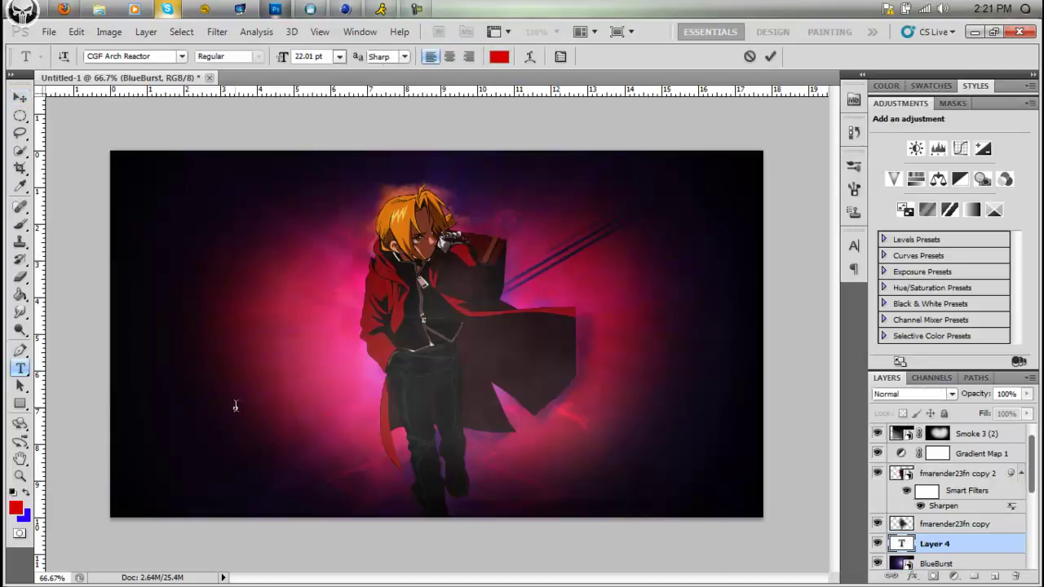
click(503, 56)
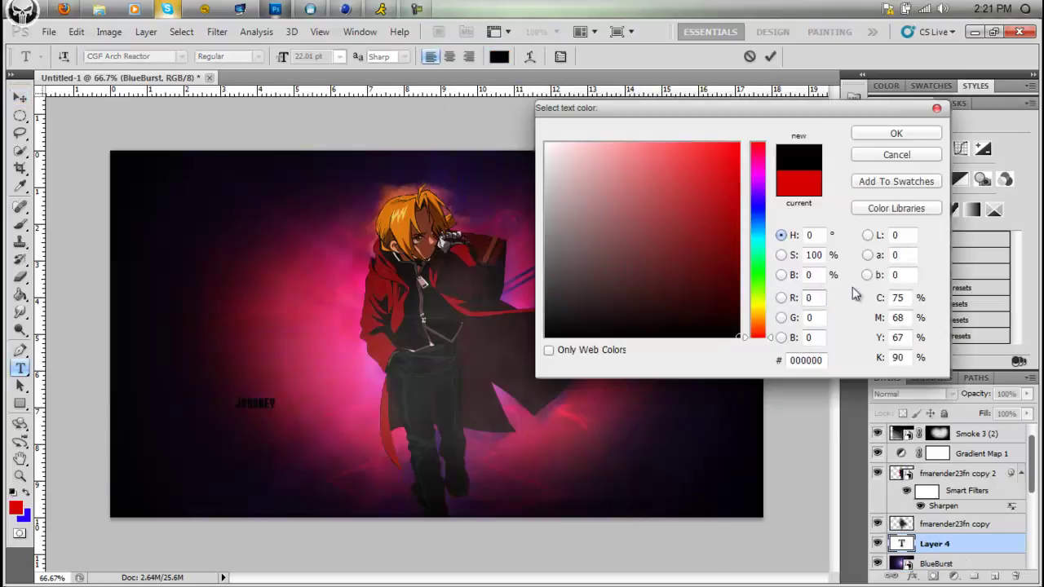
click(894, 133)
click(561, 57)
click(769, 57)
key(ctrl+t)
drag(287, 382, 599, 206)
click(21, 97)
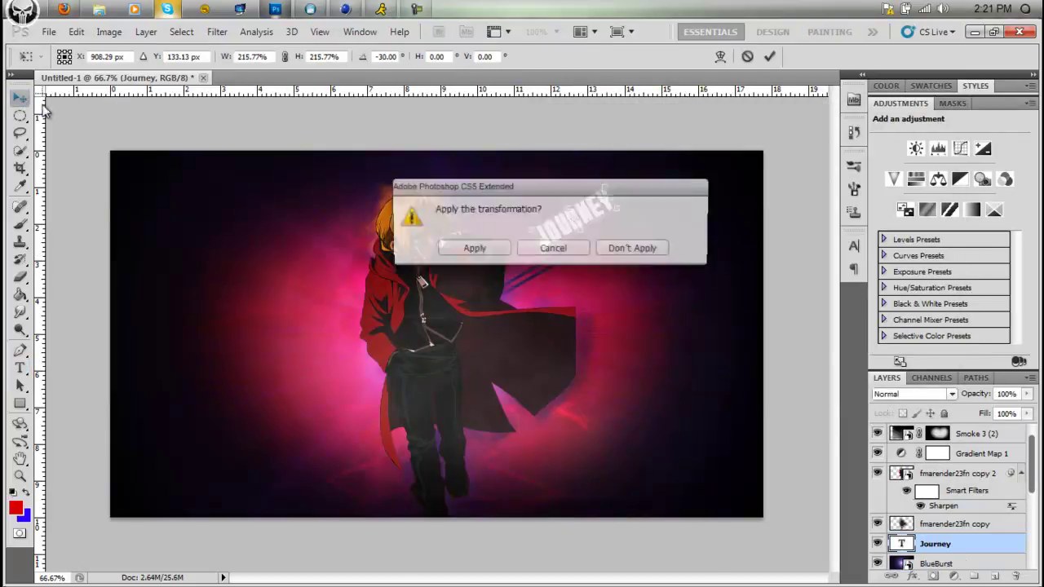
Shift the BlueBurst hue to -180 with Hue/Saturation and change its blend settings
click(473, 247)
scroll(945, 505, down, 1)
click(938, 543)
click(108, 32)
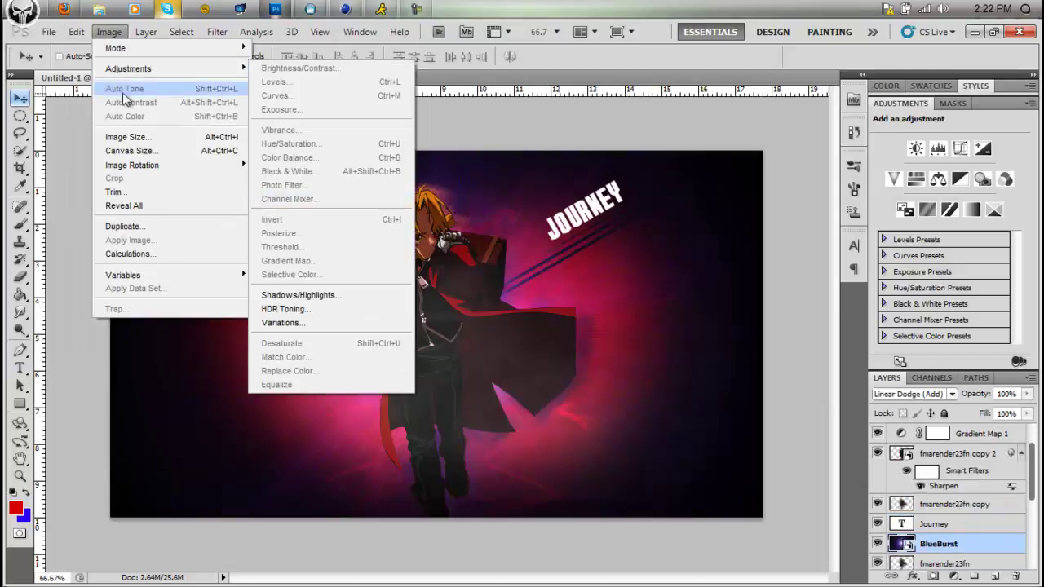
click(109, 31)
click(359, 142)
drag(677, 226, 649, 226)
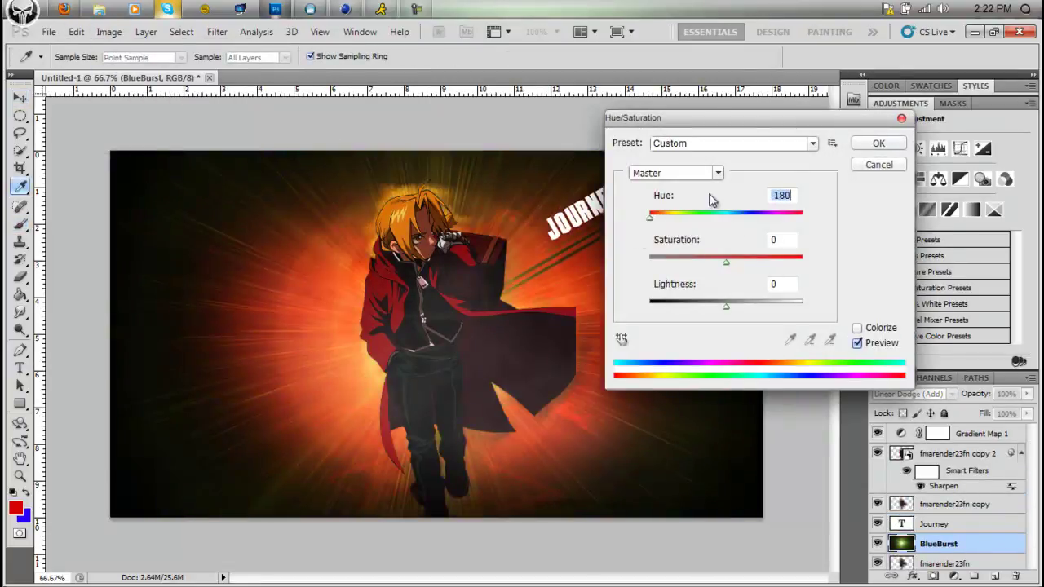
click(878, 143)
key(b)
click(913, 394)
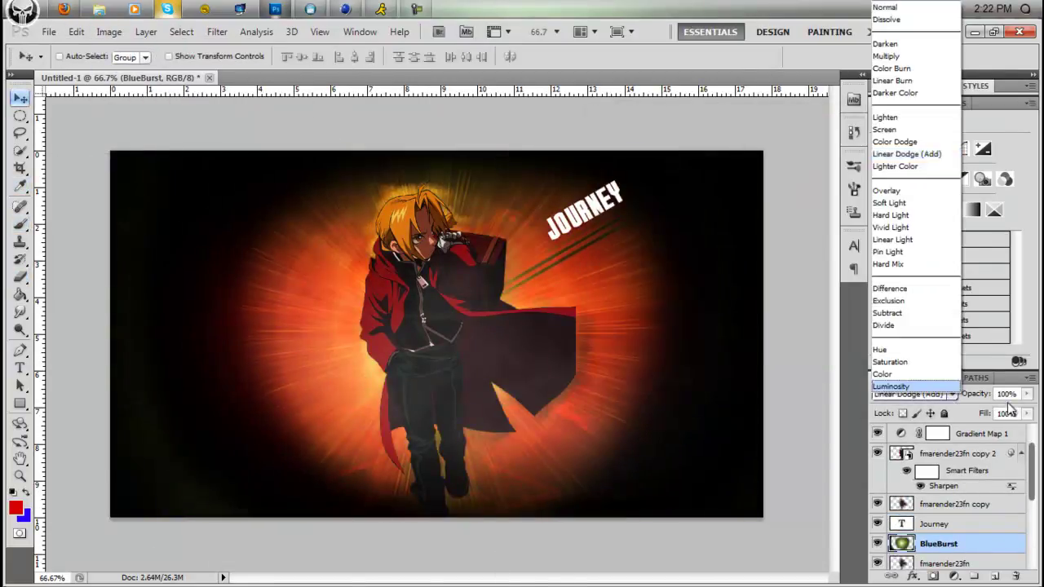
click(896, 189)
Start placing the Comp 11 image, then cancel it
click(49, 32)
click(74, 318)
double_click(454, 345)
key(Escape)
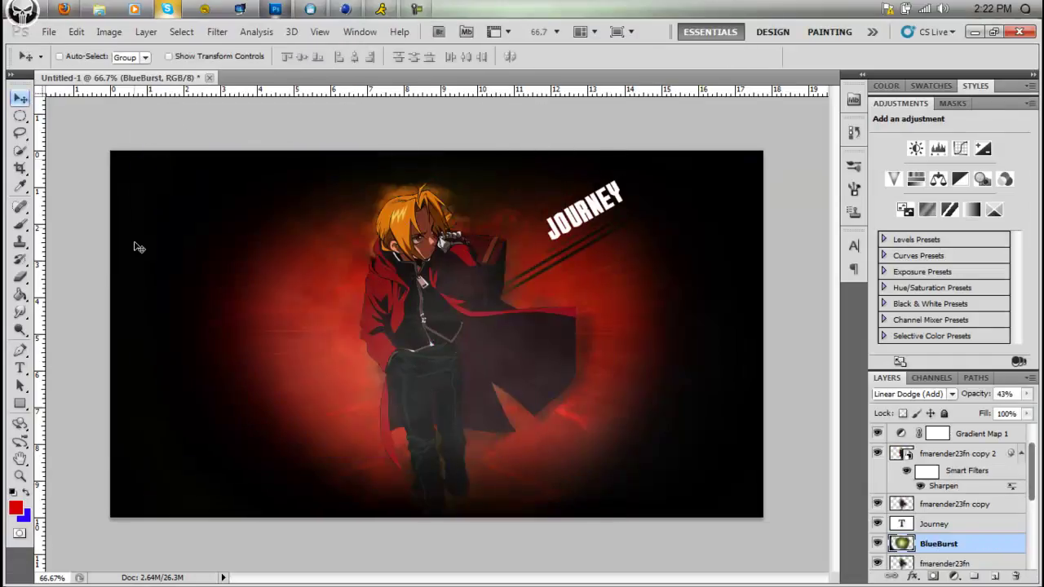
Add a new layer above Layer 4 and choose the sunburst brush preset
click(80, 57)
drag(181, 189, 181, 225)
click(133, 212)
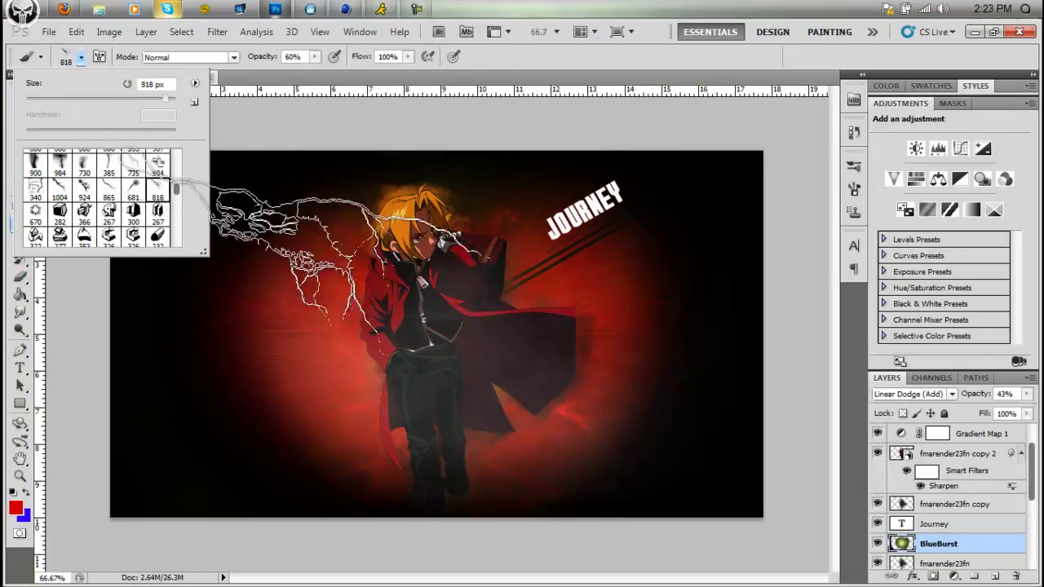
key(ctrl+shift+alt+n)
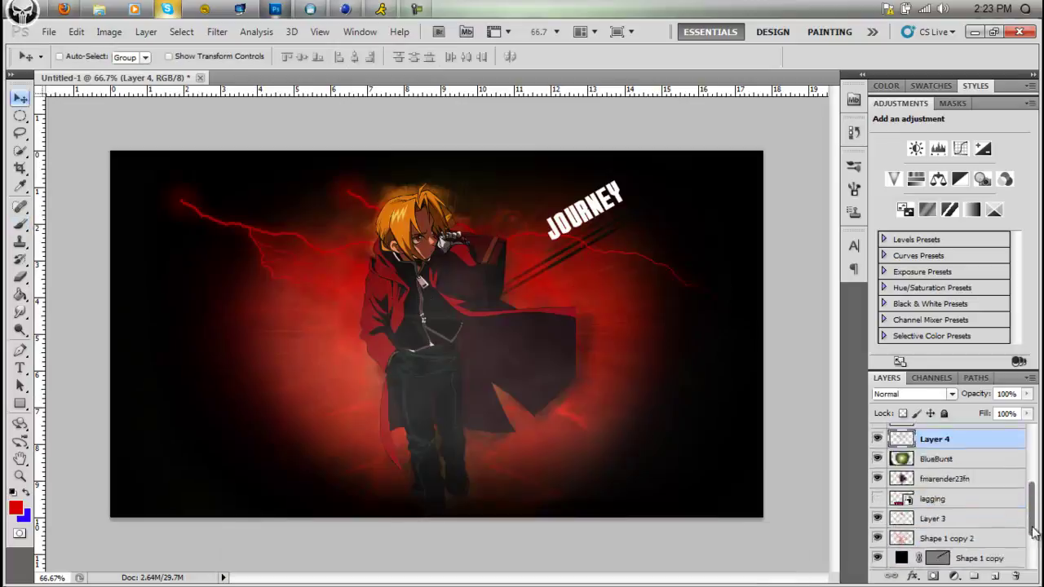
click(997, 575)
click(79, 57)
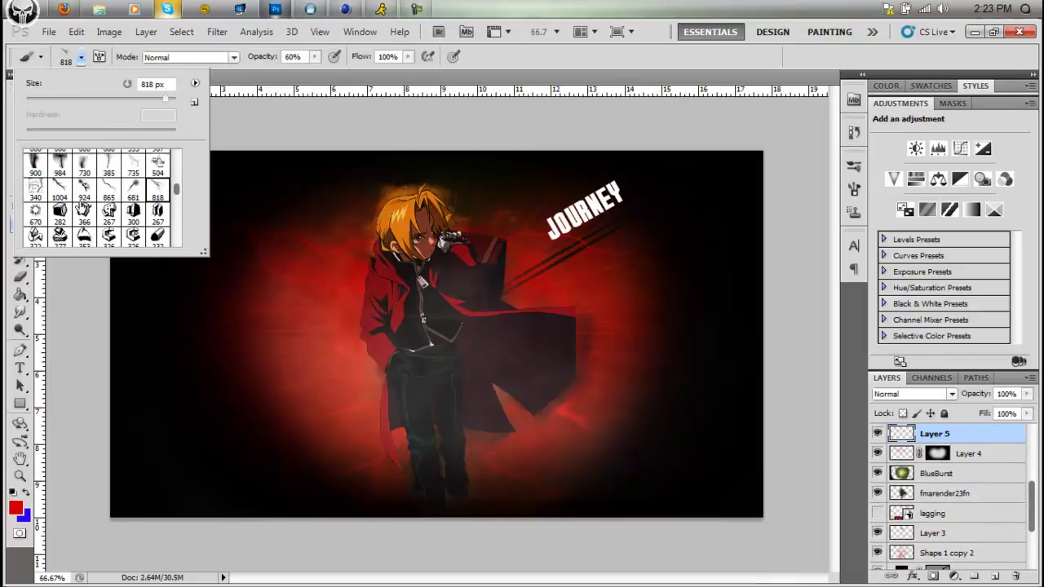
double_click(34, 214)
Shift the burst's hue by +50 to orange with Hue/Saturation
click(76, 31)
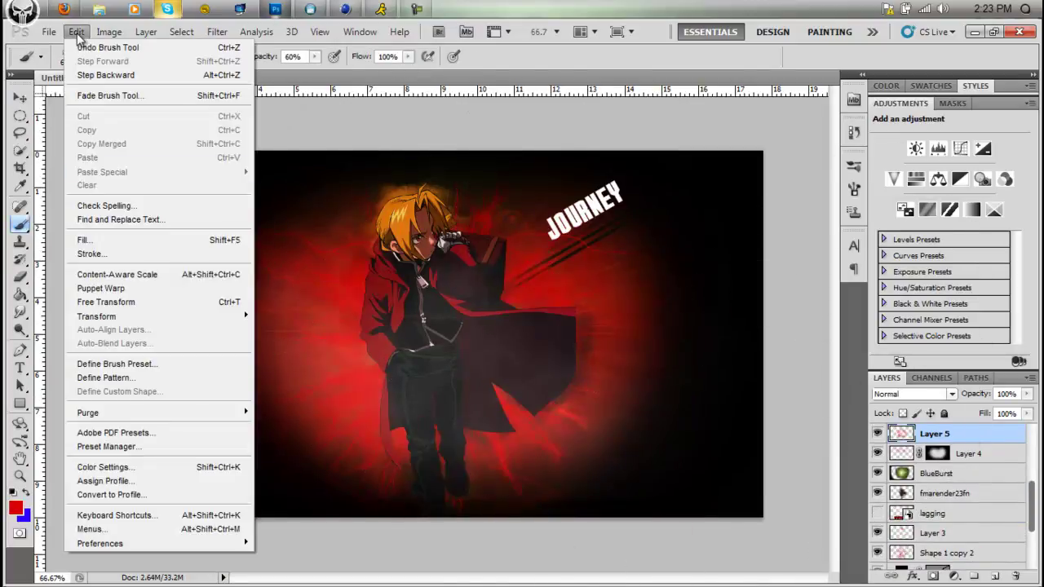
click(359, 142)
drag(676, 218, 761, 217)
key(Return)
Blend the burst layer in Soft Light and duplicate it
key(v)
click(911, 394)
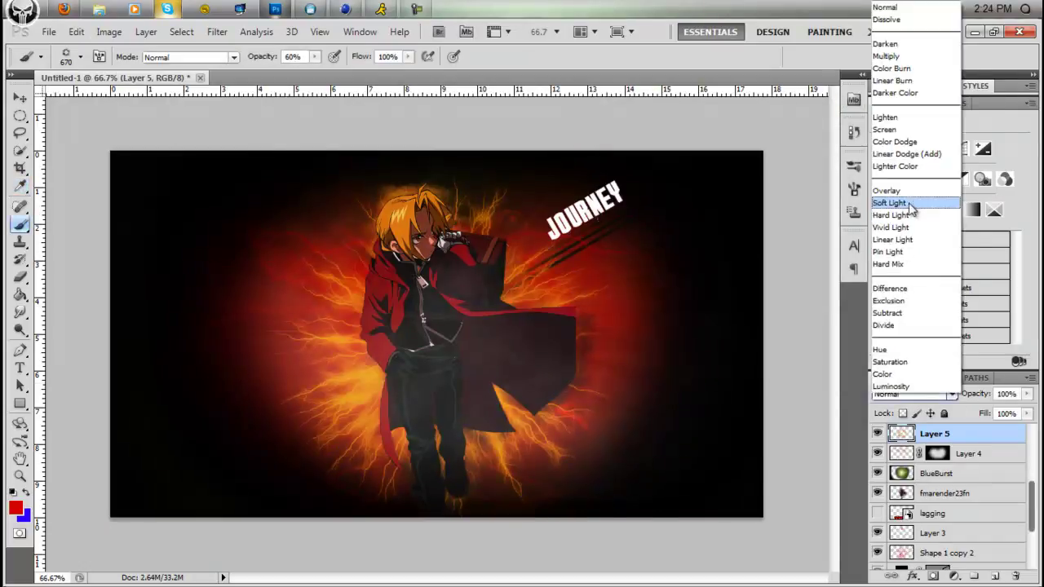
click(896, 203)
key(v)
key(ctrl+j)
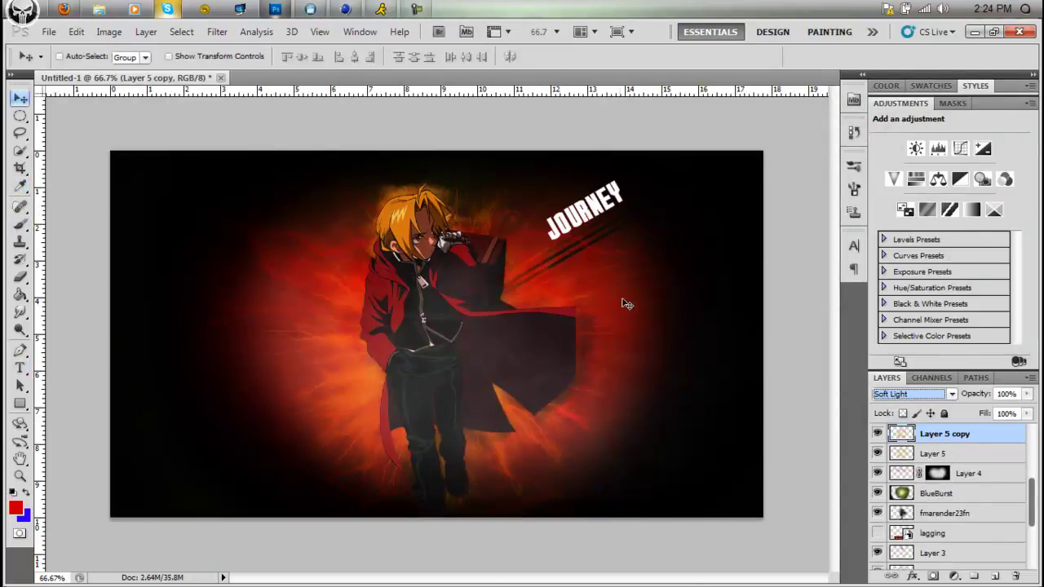
Paint red streaks across the banner on a new layer with the 2500 px brush
key(b)
click(80, 57)
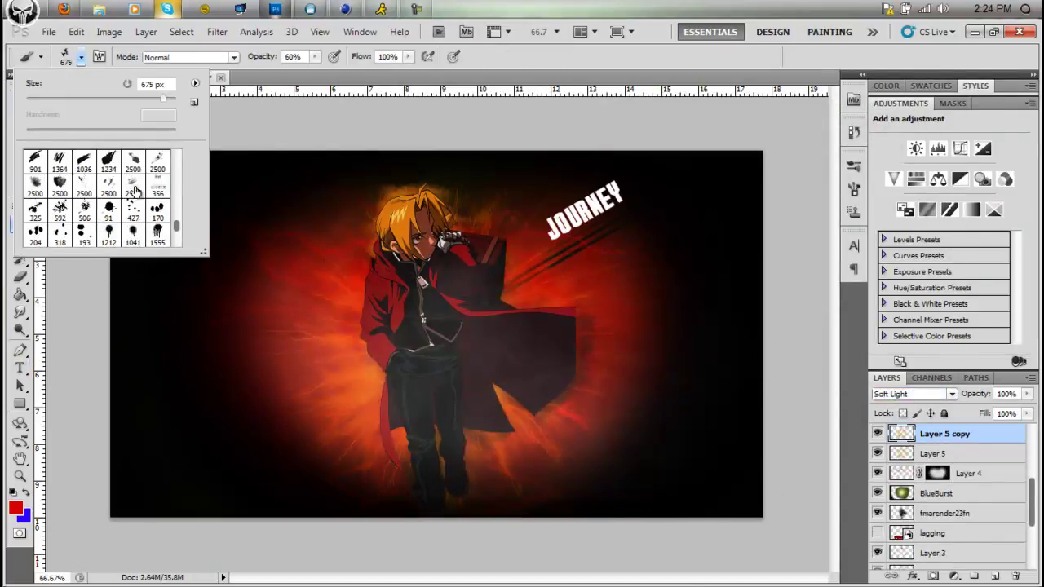
double_click(134, 191)
key(ctrl+shift+alt+n)
drag(122, 327, 293, 424)
drag(481, 440, 652, 514)
drag(204, 490, 415, 514)
Add another empty layer and switch to the splatter brush
click(81, 57)
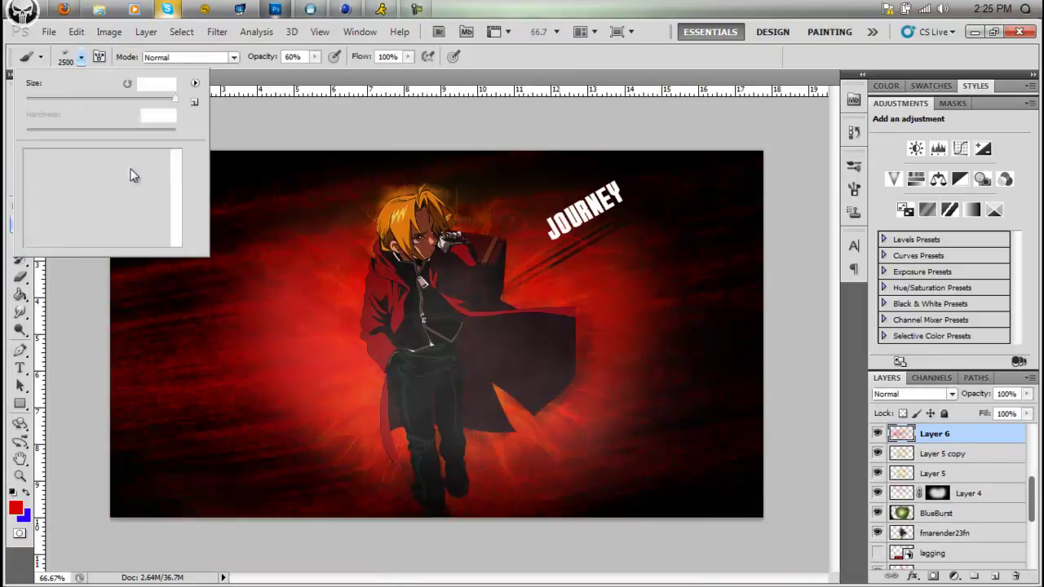
click(59, 187)
key(Return)
key(ctrl+shift+alt+n)
click(489, 343)
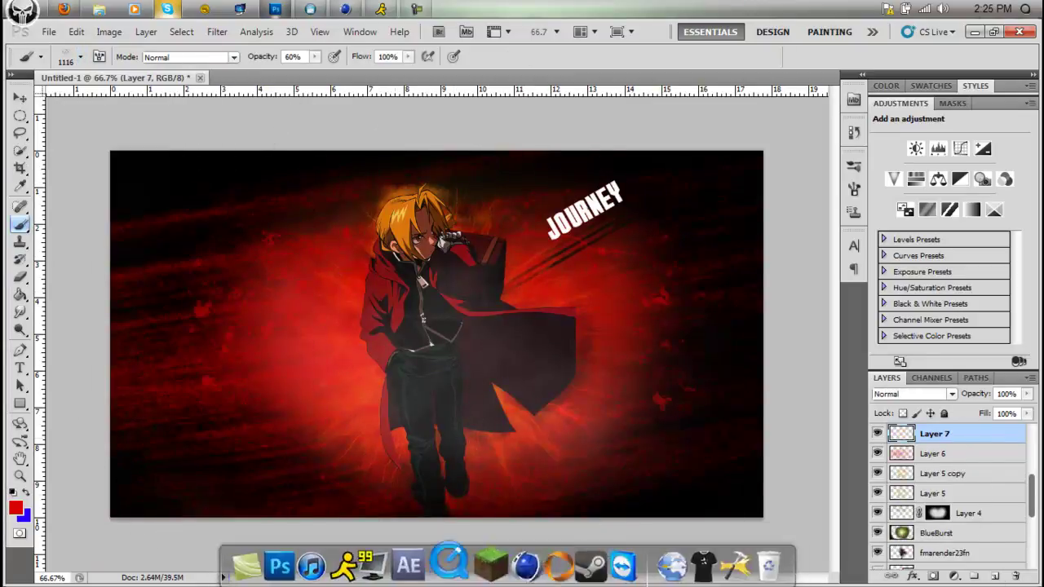
Add a Gradient Map adjustment with a dark red first colour stop
click(971, 210)
click(987, 151)
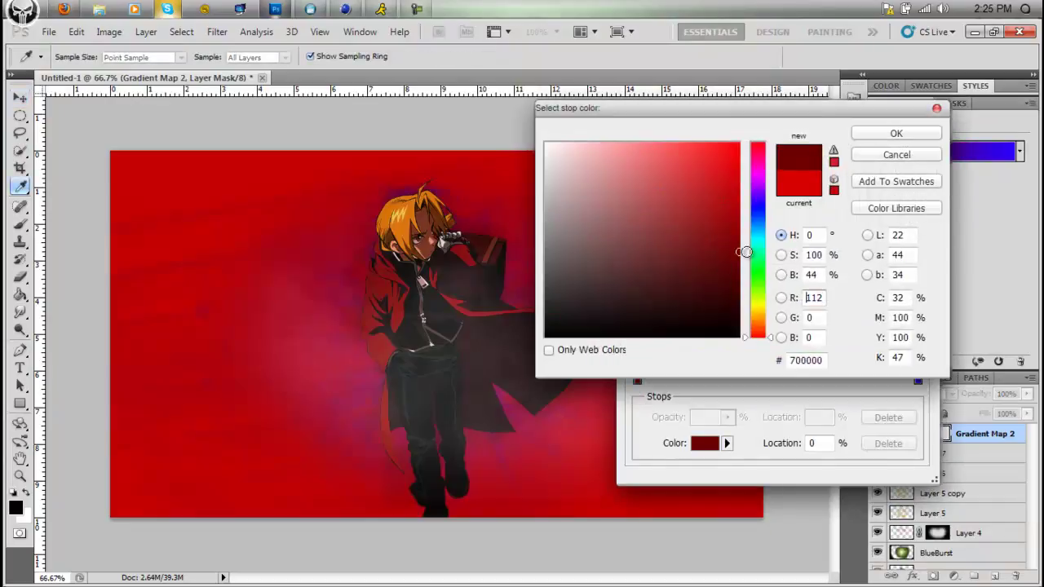
click(758, 212)
click(643, 266)
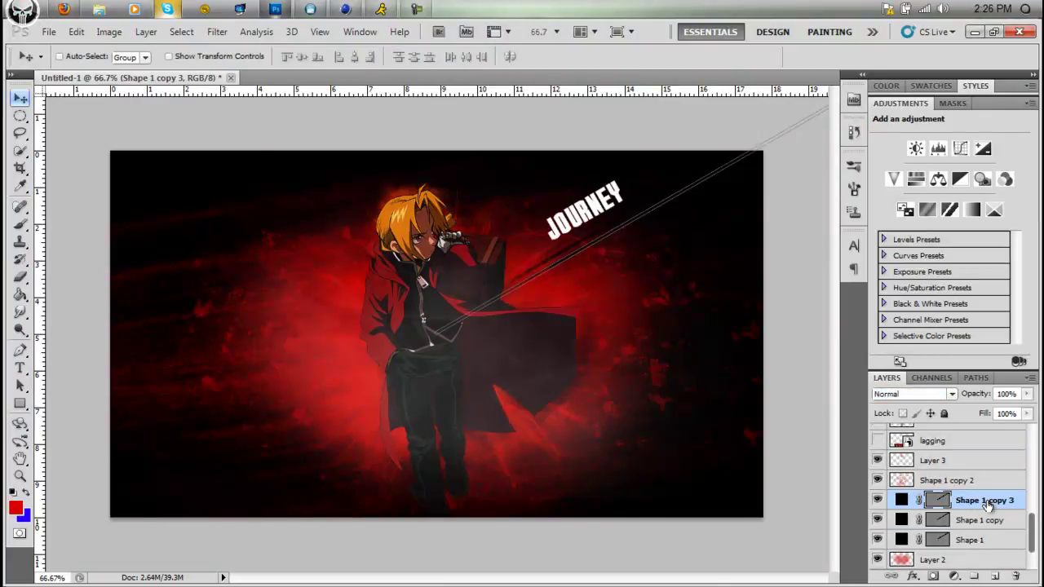
Duplicate the line shape layer and rotate the copy by 15 degrees
key(ctrl+j)
key(ctrl+t)
drag(395, 185, 429, 123)
click(945, 480)
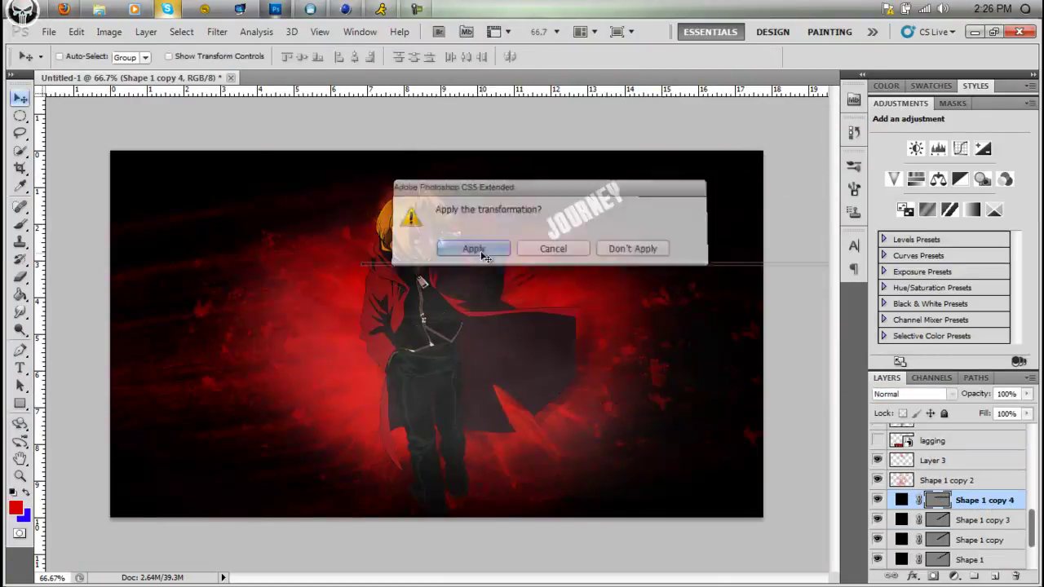
click(478, 249)
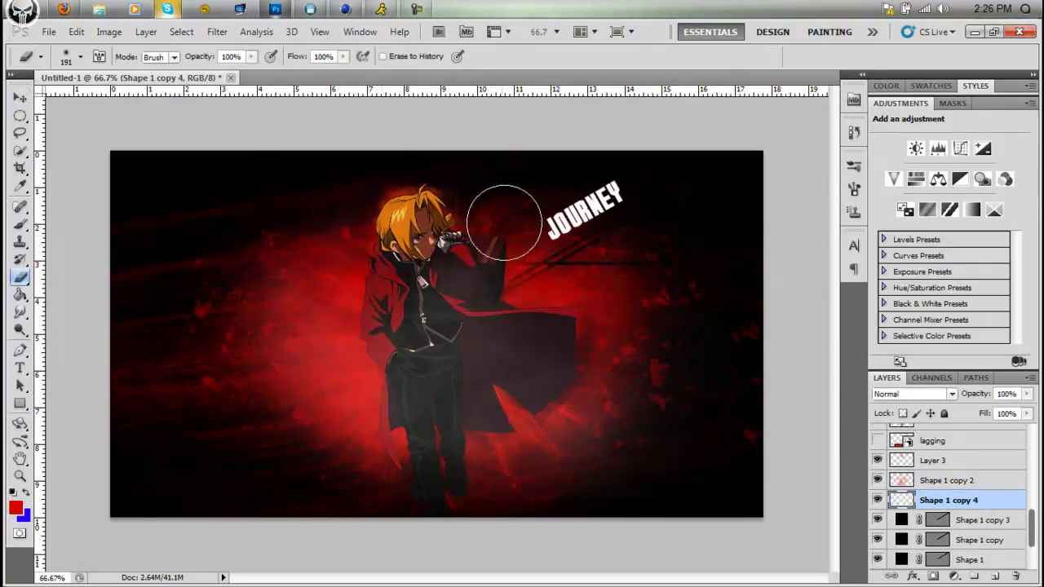
Set up a light-rays layer in Overlay using the light-ray and 657 px brushes
click(68, 51)
drag(177, 159, 181, 214)
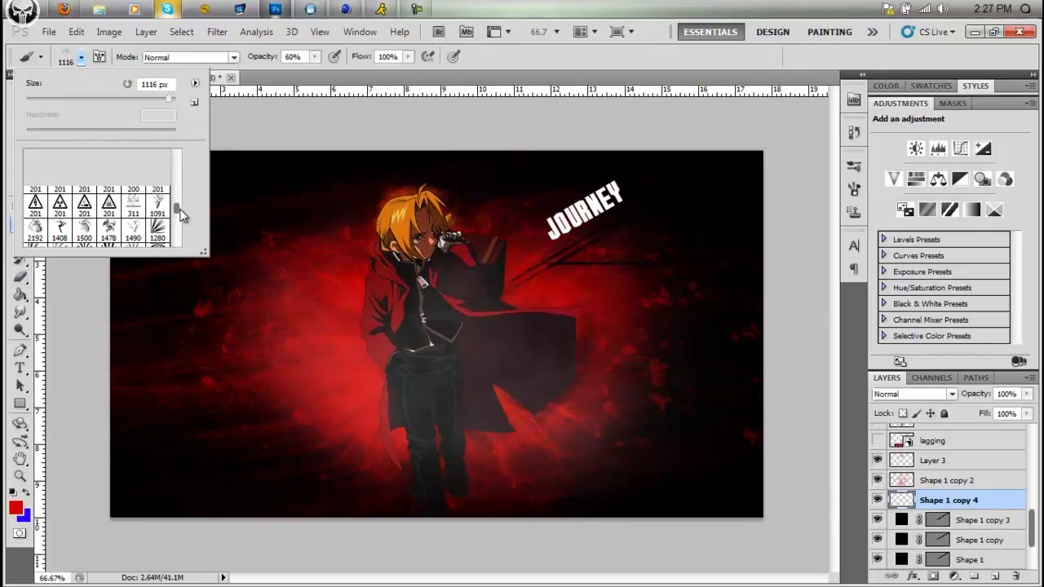
click(994, 577)
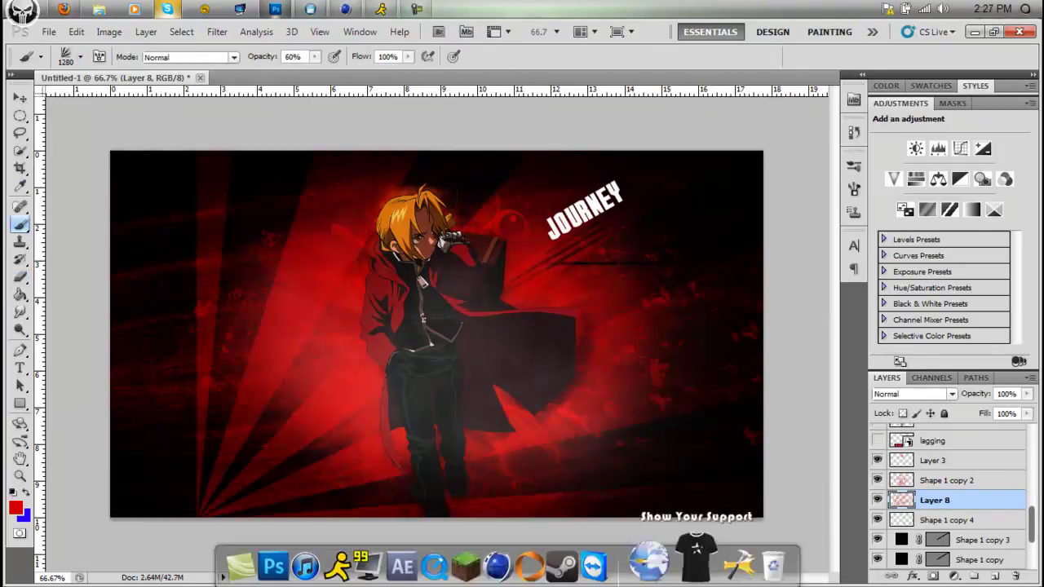
key(Up)
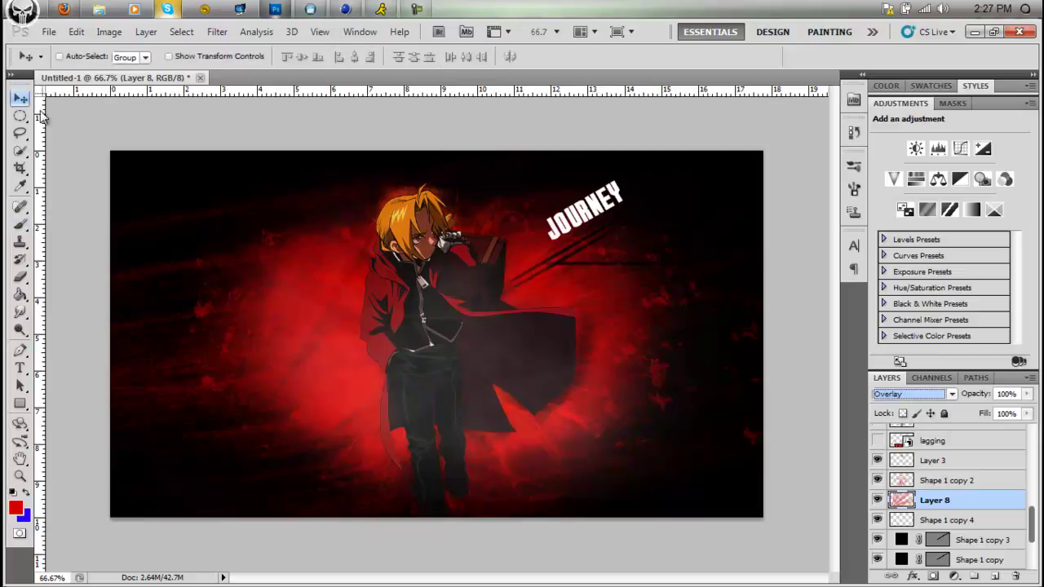
click(80, 56)
scroll(113, 240, up, 1)
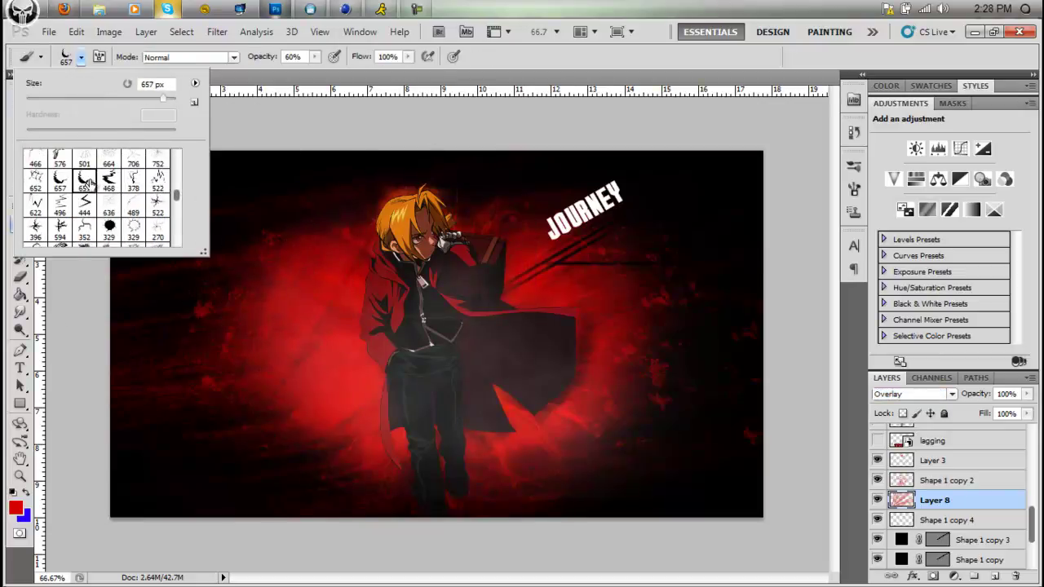
click(397, 318)
click(22, 97)
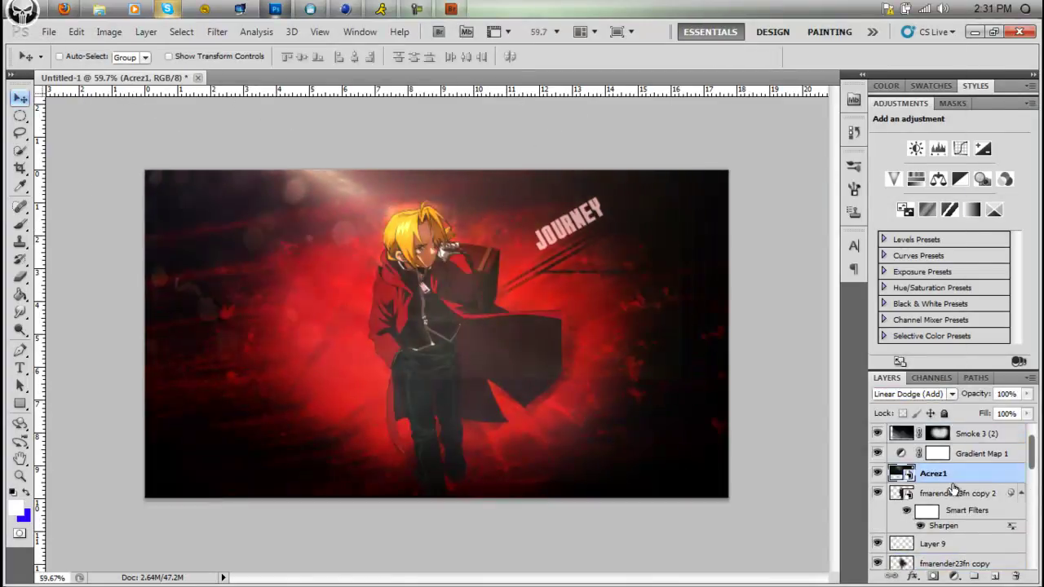
Shrink the brush to 473 px and add a new empty layer
click(22, 298)
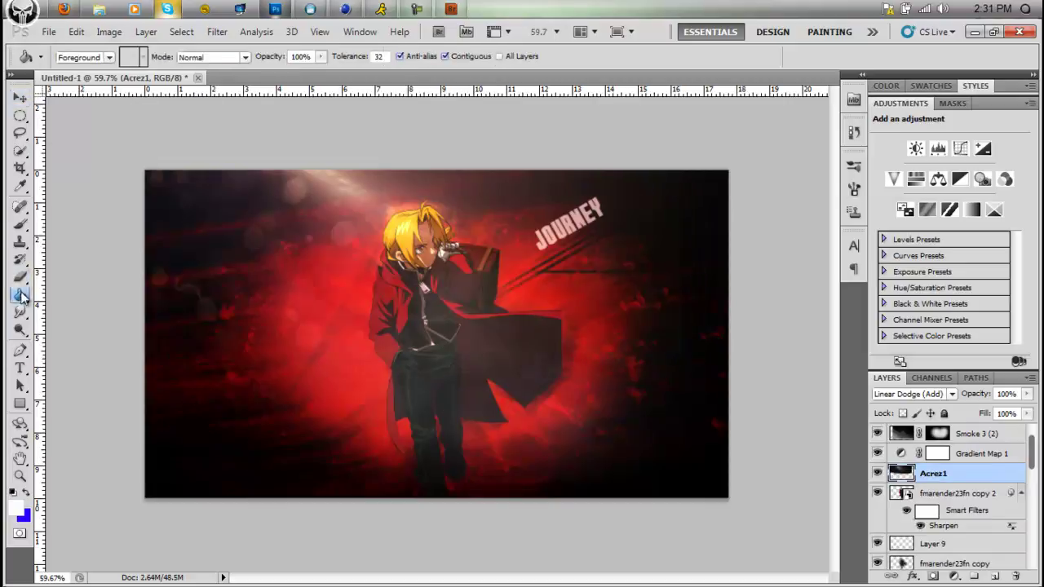
click(80, 56)
drag(171, 93, 98, 93)
key(Return)
key(ctrl+shift+alt+n)
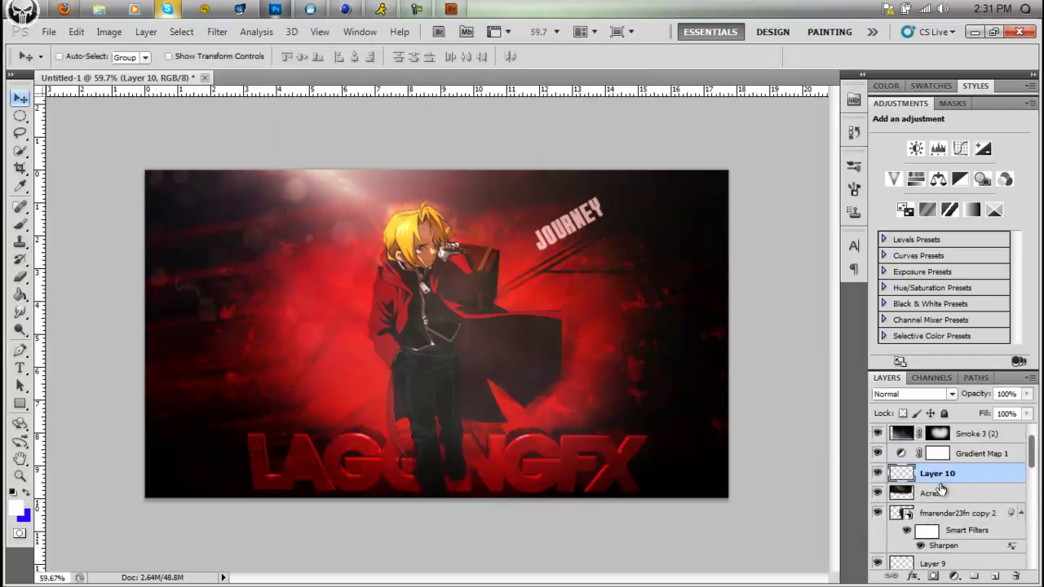
scroll(942, 487, down, 5)
Resize the LaggingFX text, move its layer below the sharpened character, and set Normal blending
click(933, 503)
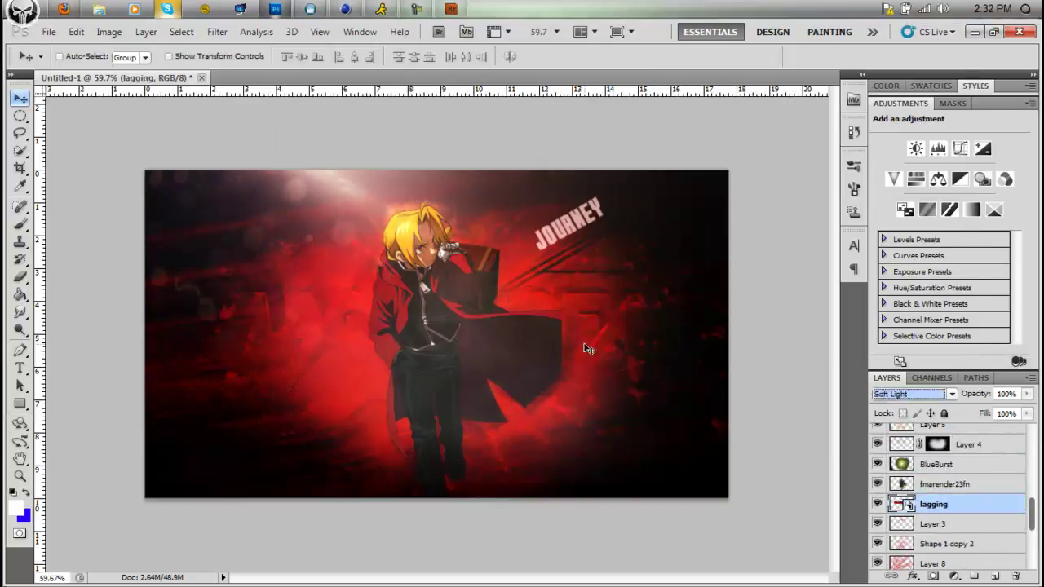
key(ctrl+t)
drag(572, 330, 378, 235)
key(Return)
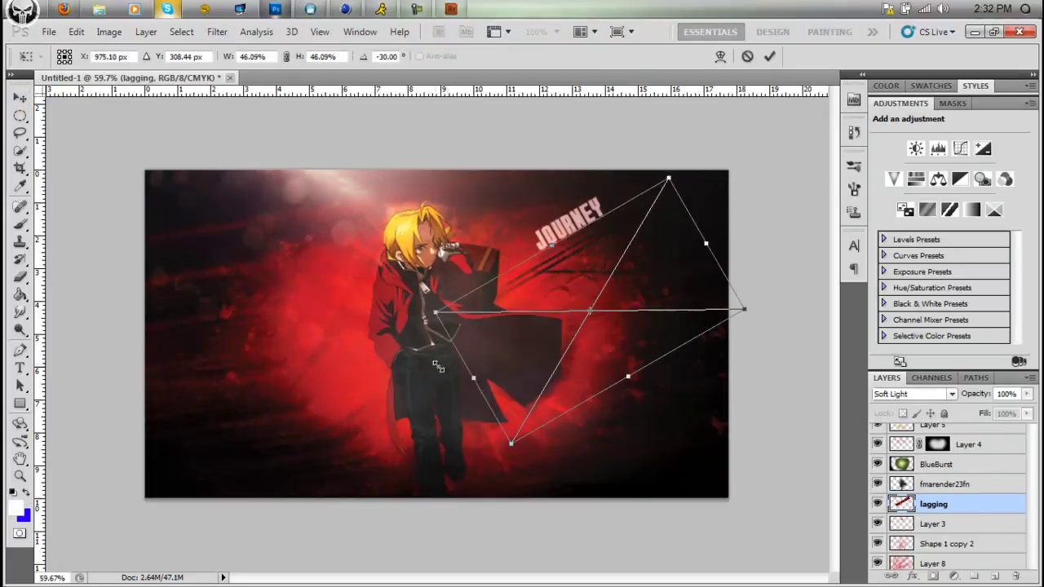
key(Return)
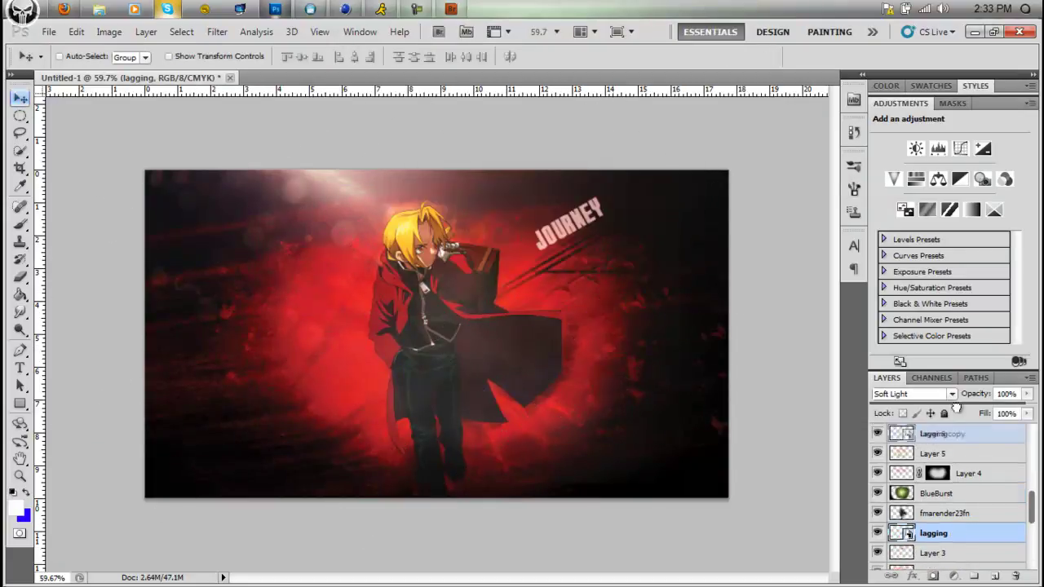
drag(964, 446, 964, 489)
click(913, 394)
Rotate the LaggingFX text to -30 degrees
click(889, 7)
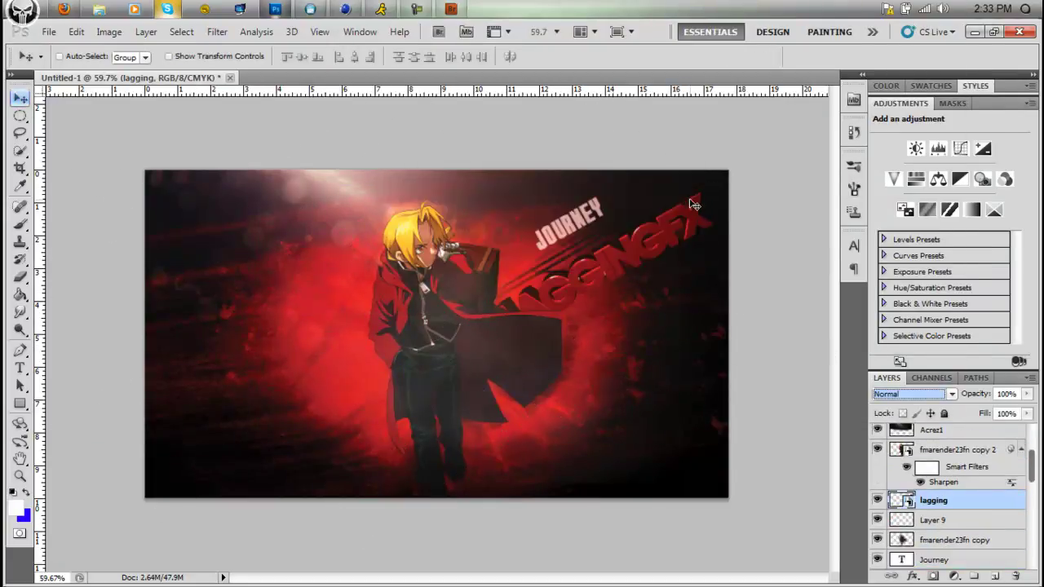
key(ctrl+t)
drag(734, 212, 294, 148)
key(Return)
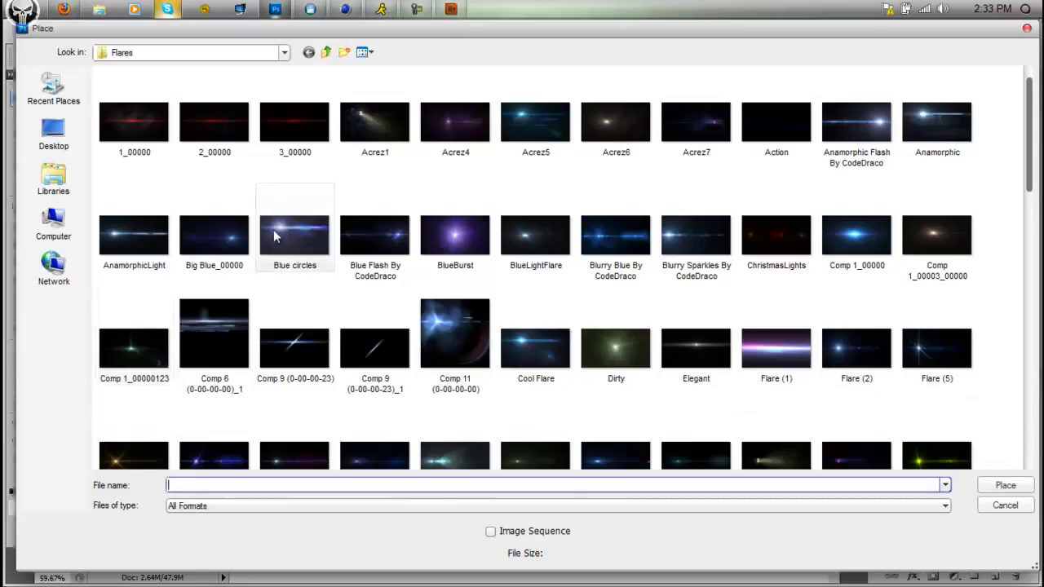
Place the Big Blue flare, fit it onto the text's end, and blend it Linear Dodge (Add)
double_click(273, 229)
drag(665, 171, 617, 241)
drag(574, 293, 652, 237)
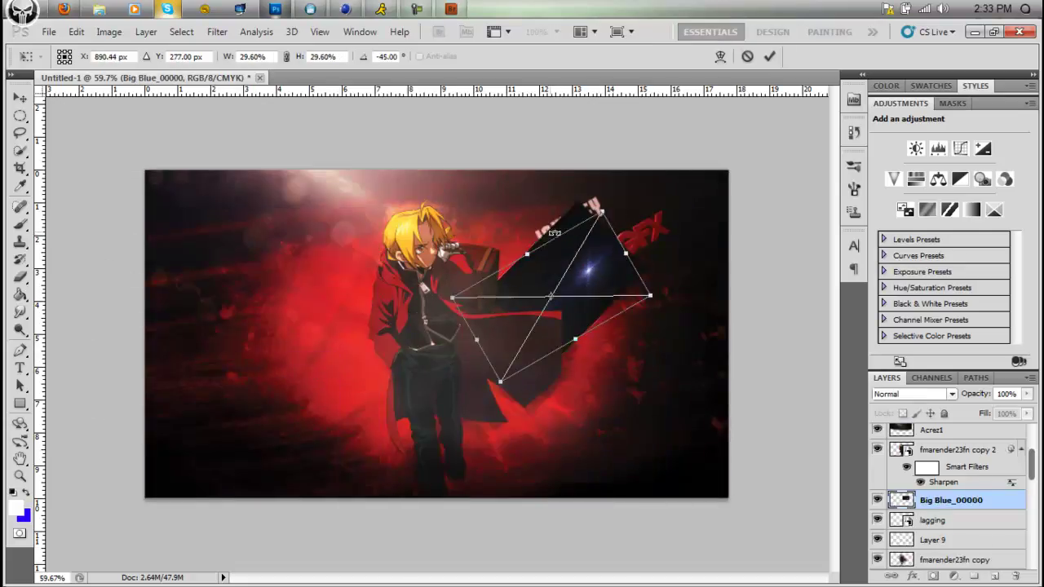
key(Return)
click(913, 394)
click(913, 214)
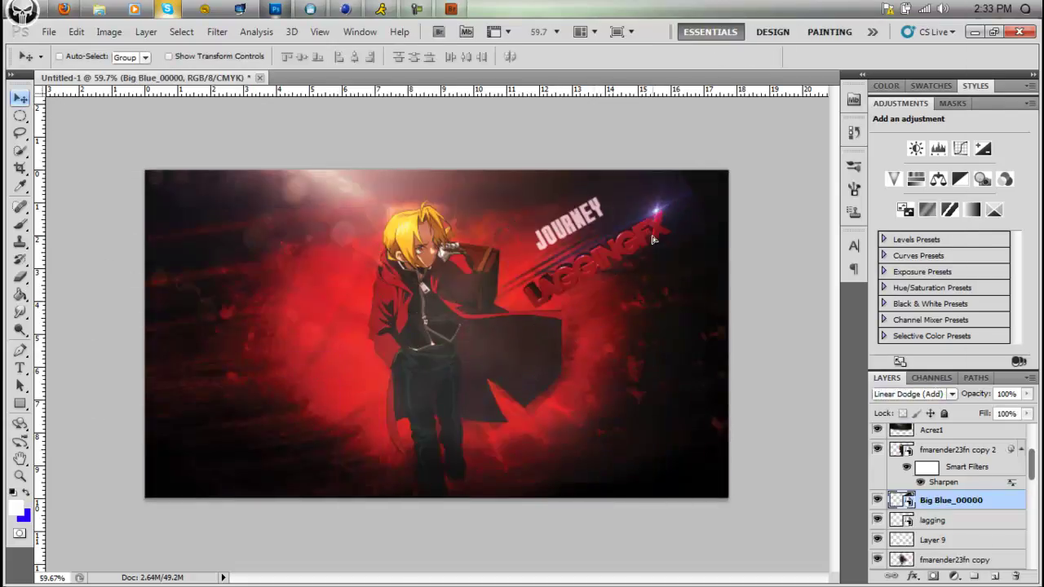
click(20, 277)
key(v)
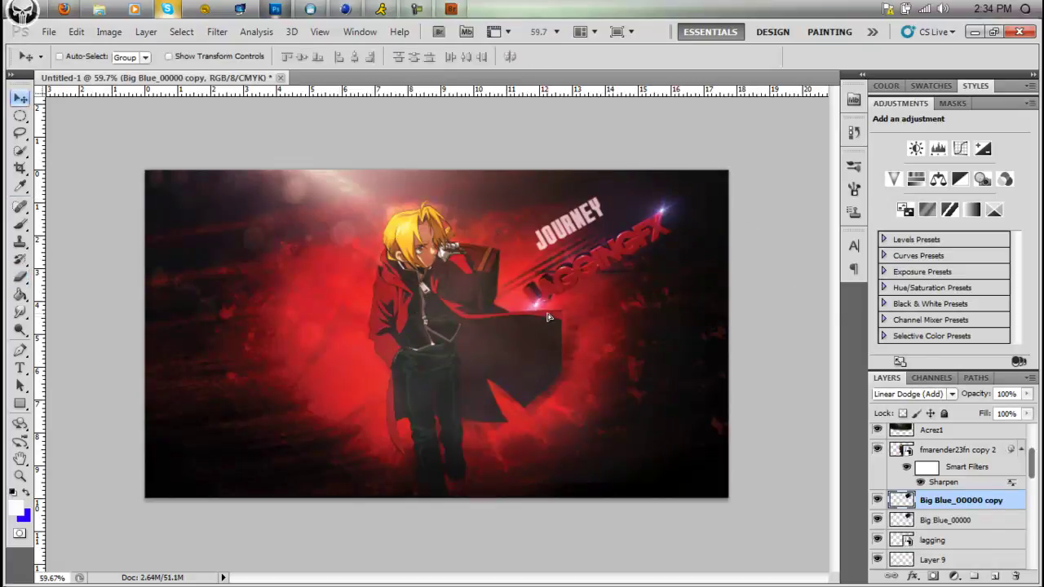